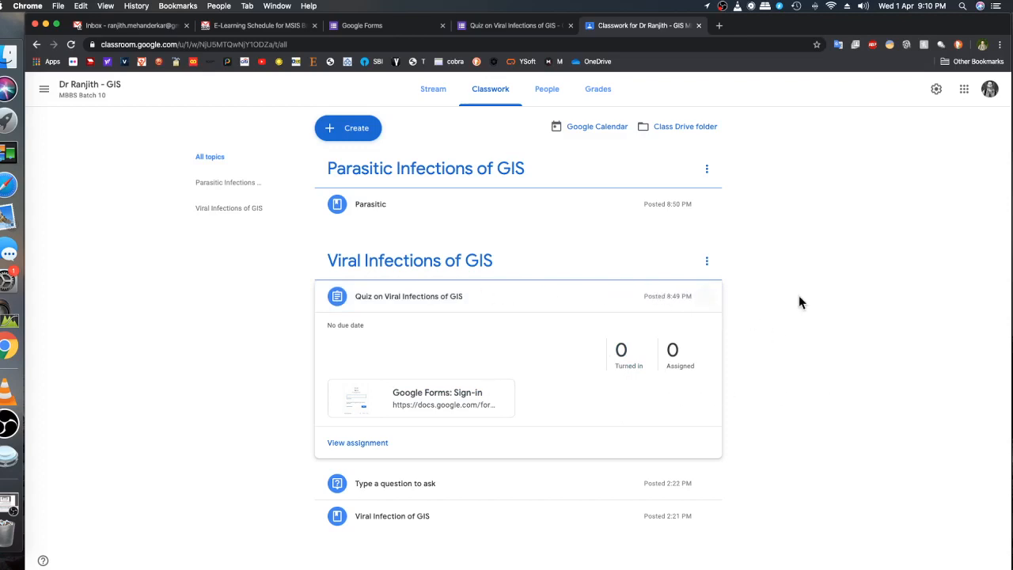
Step: Collapse the Quiz on Viral Infections of GIS assignment in Classwork and switch to its quiz form in Google Forms
click(404, 295)
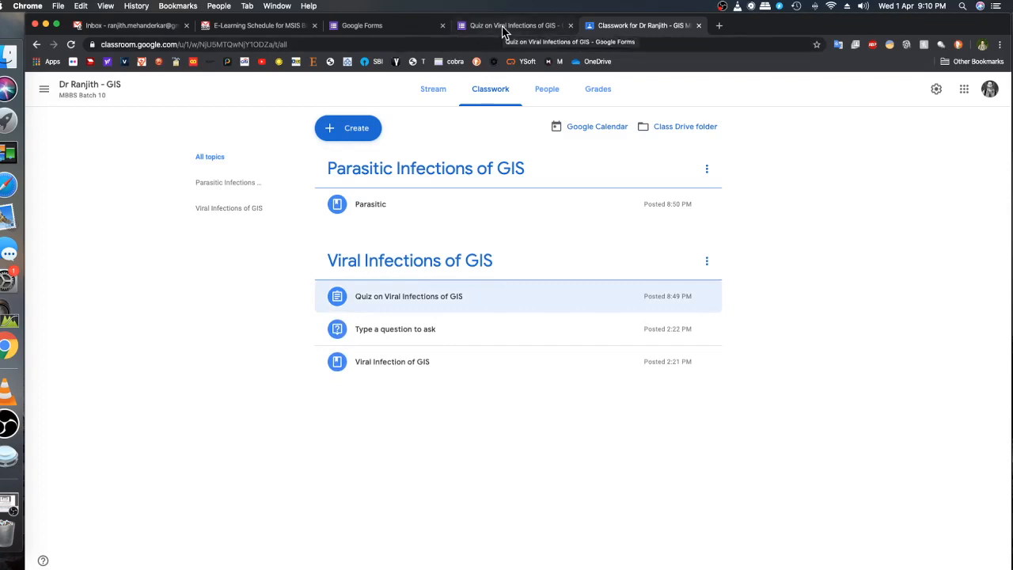
click(502, 29)
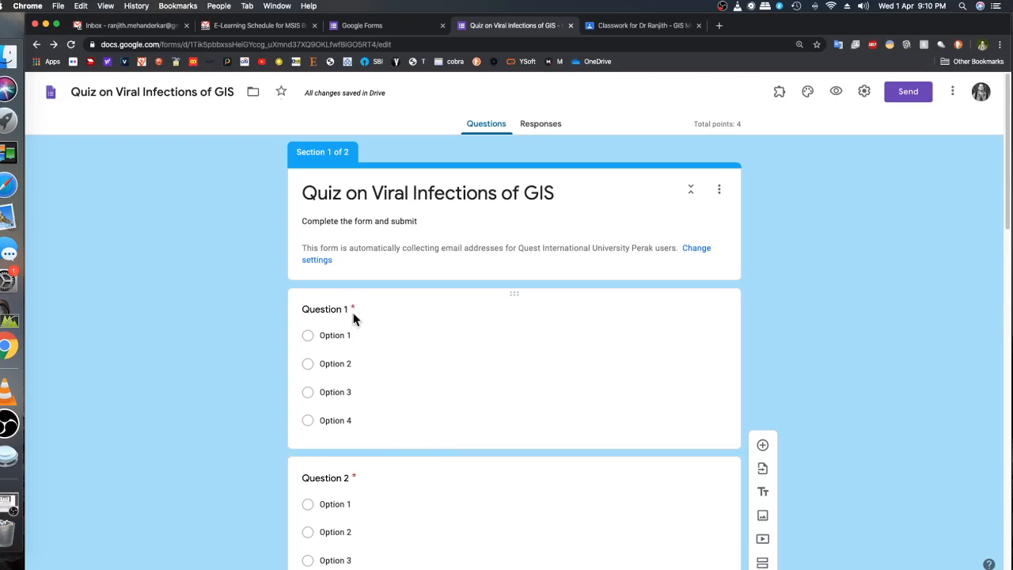
Step: Turn the Required setting of Question 1 off and back on
click(560, 305)
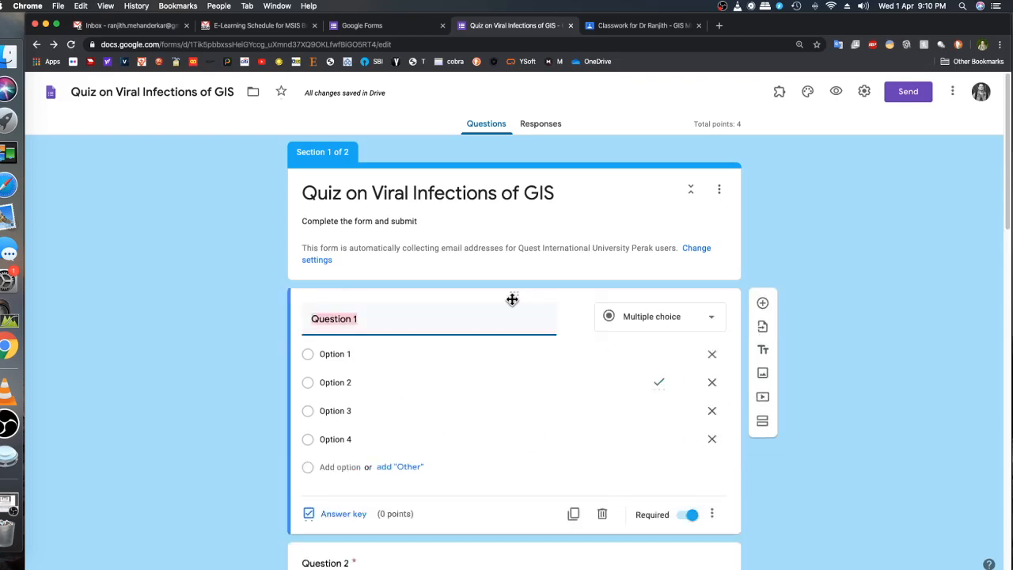
click(688, 521)
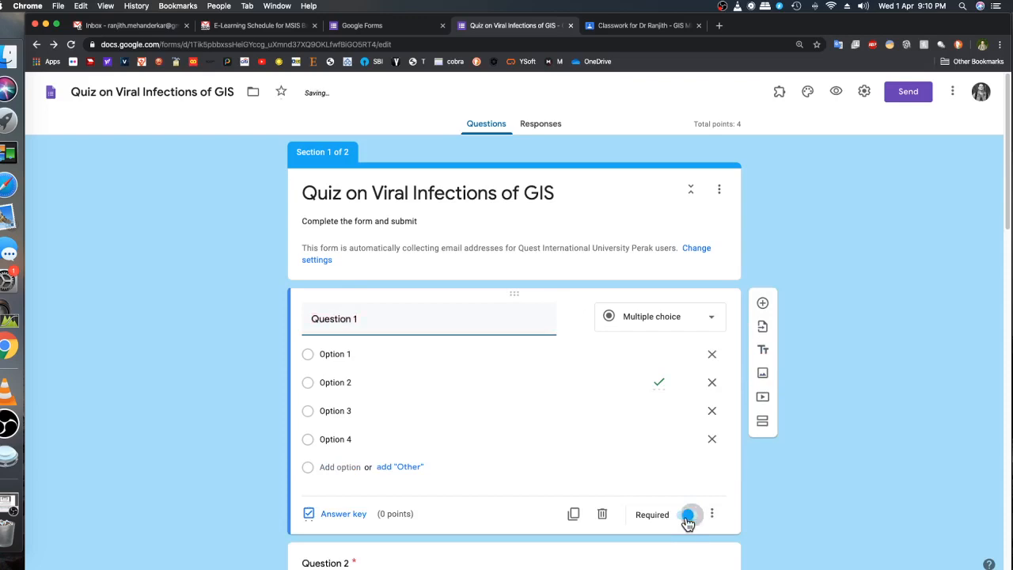
click(690, 519)
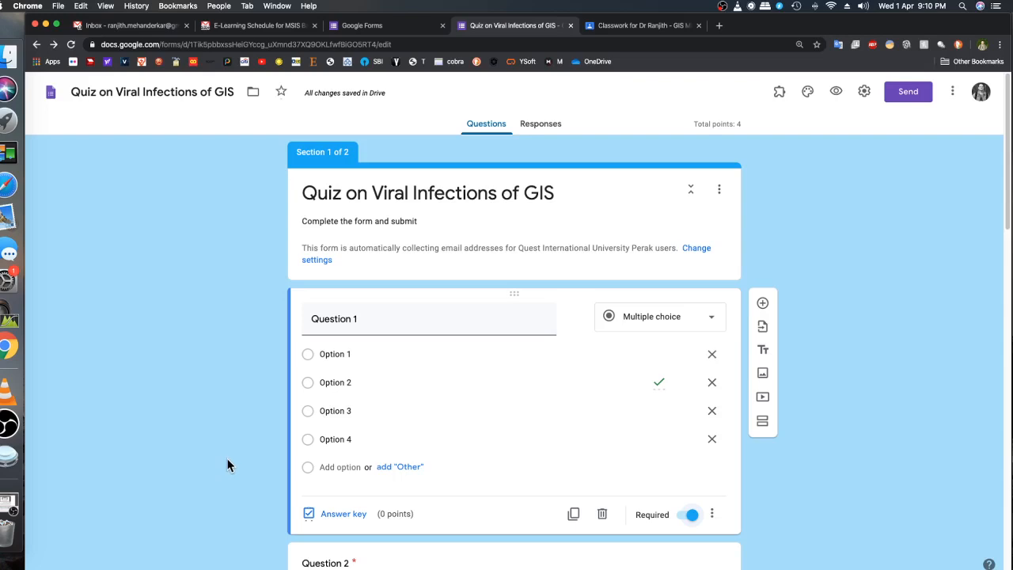
Step: Review the remaining quiz questions and the feedback section on the e-Learning session
scroll(227, 466, down, 2)
scroll(228, 466, down, 2)
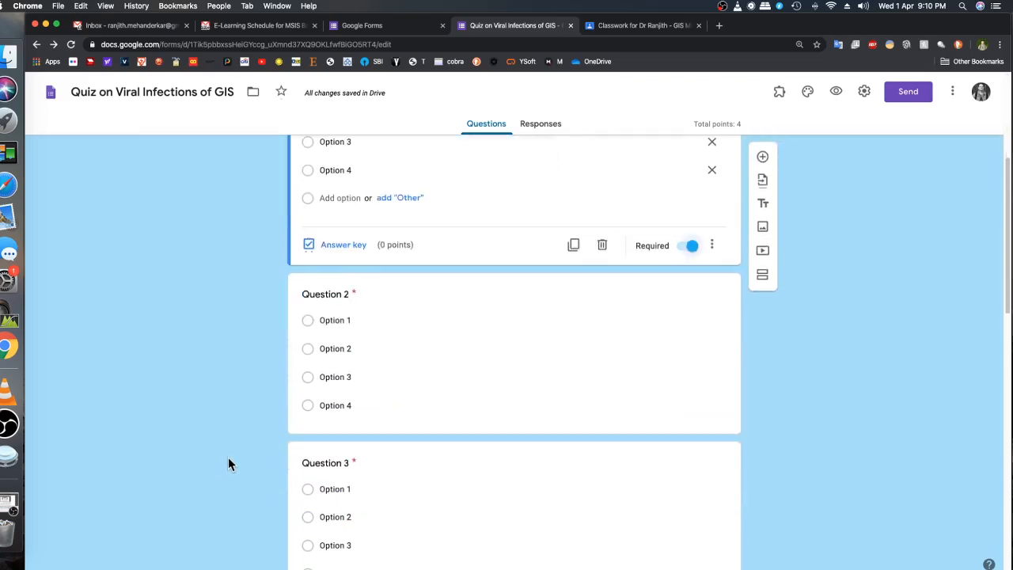
scroll(228, 465, down, 4)
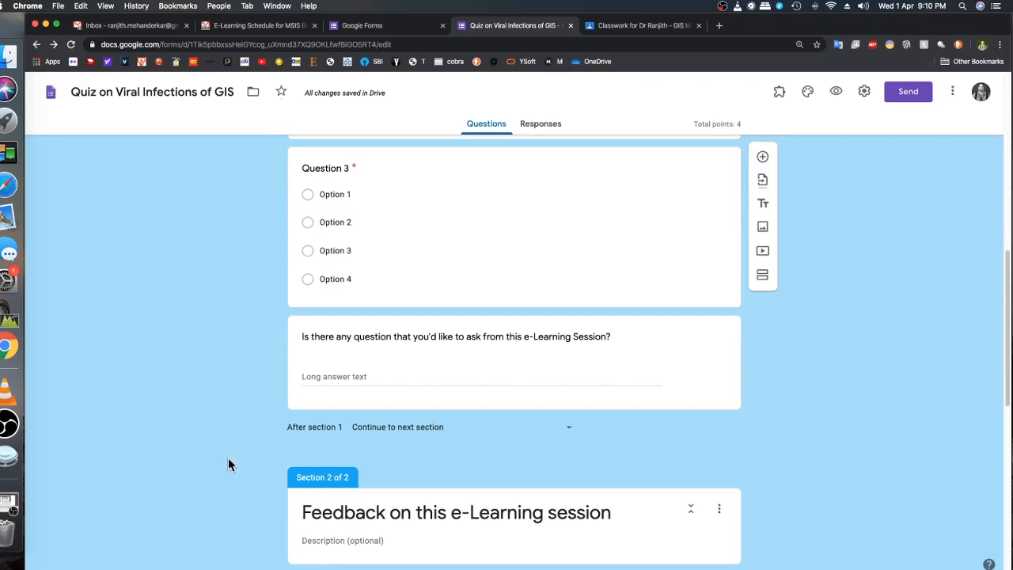
scroll(228, 458, down, 3)
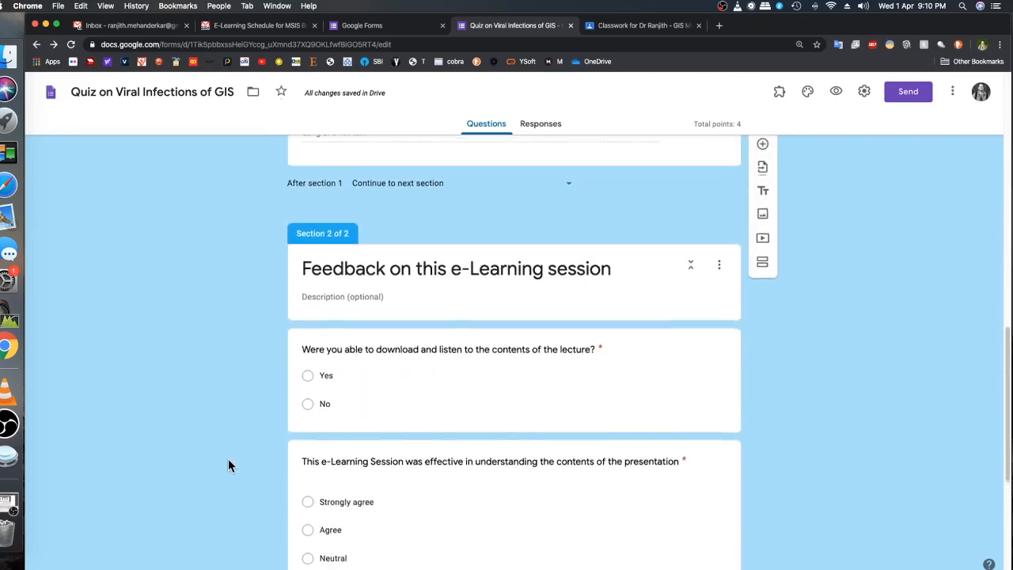
scroll(228, 463, down, 1)
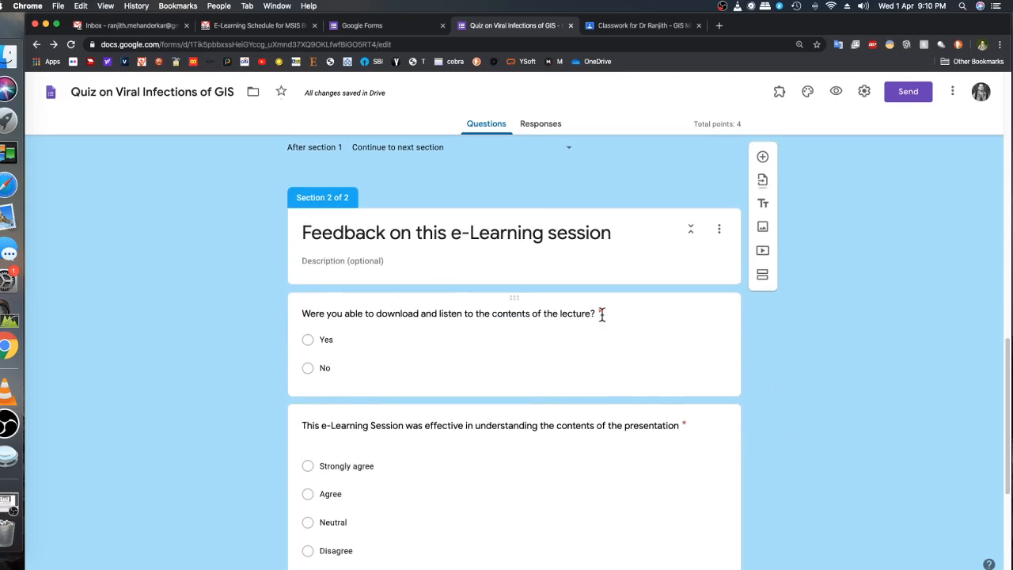
scroll(599, 366, down, 2)
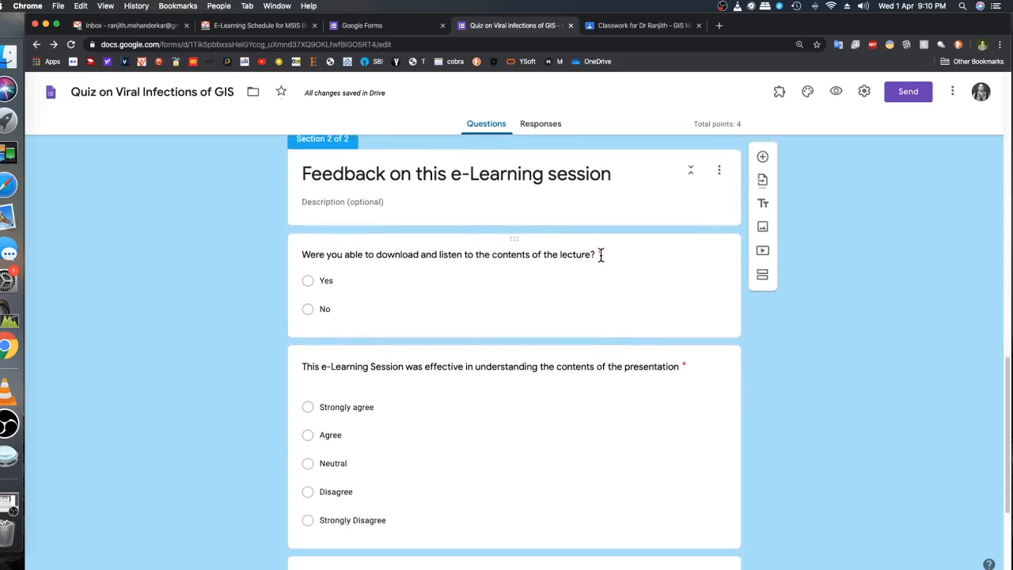
scroll(465, 493, down, 6)
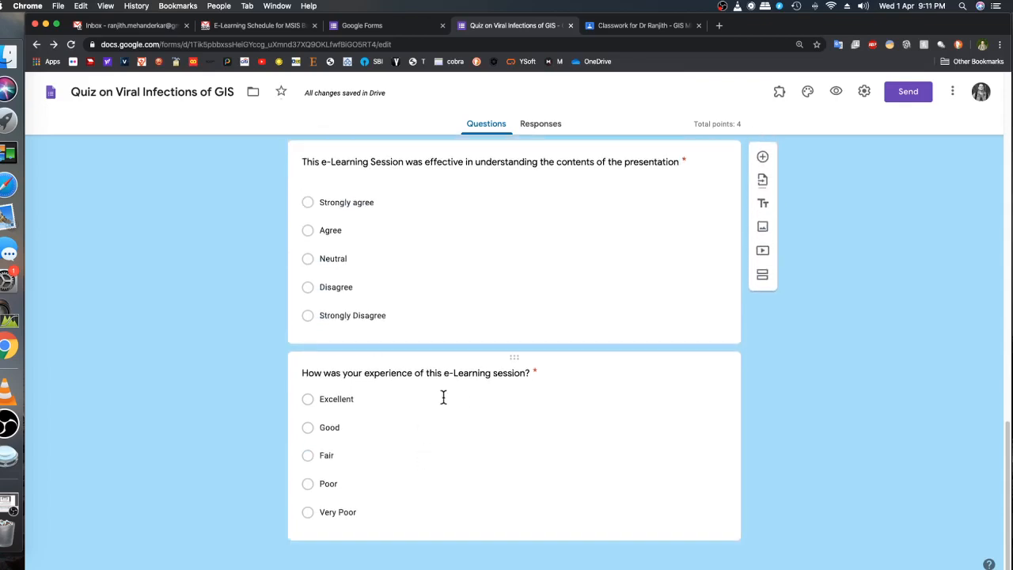
Step: Open the form "Feedback on e-Learning Session - Zoom" from the forms list and show its responses
click(394, 30)
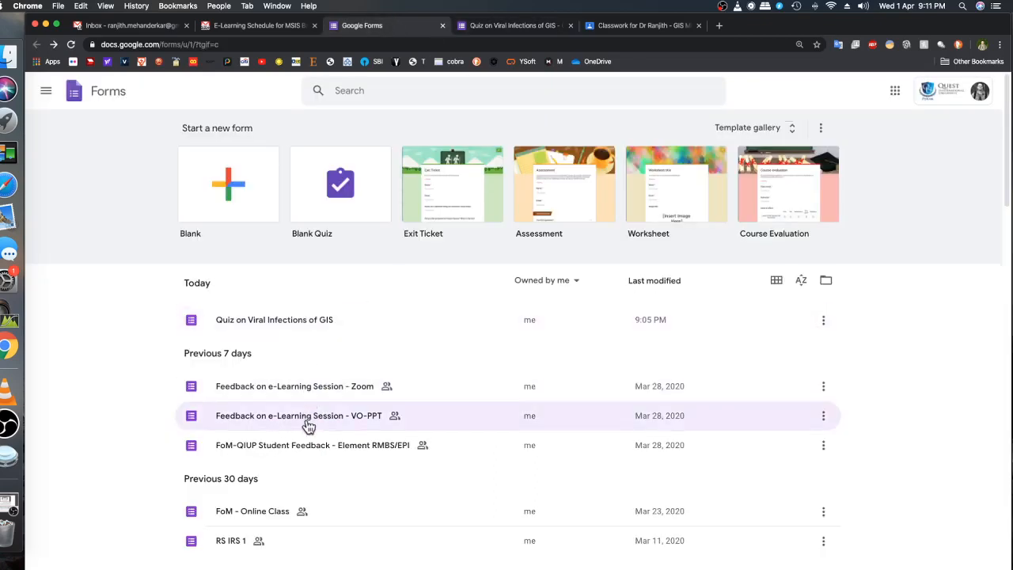
click(304, 395)
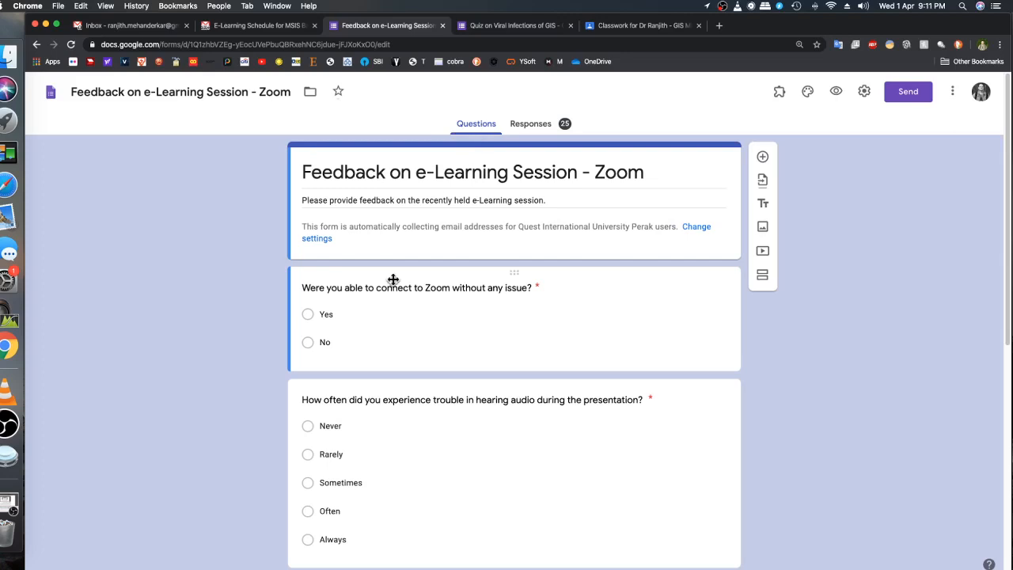
click(519, 127)
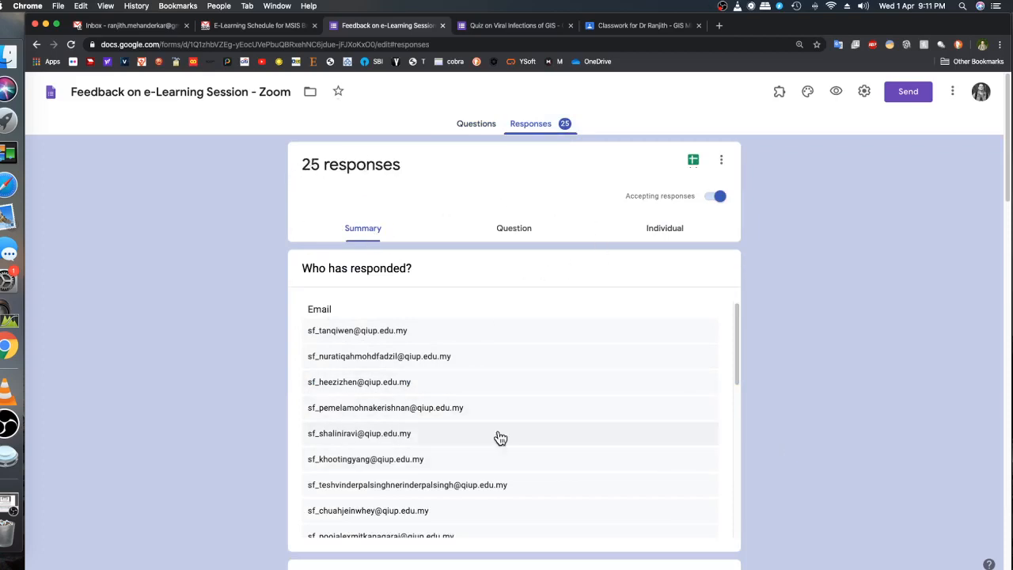
Step: Examine the response summary charts and the students' suggestions for improving e-Learning sessions
scroll(264, 418, down, 5)
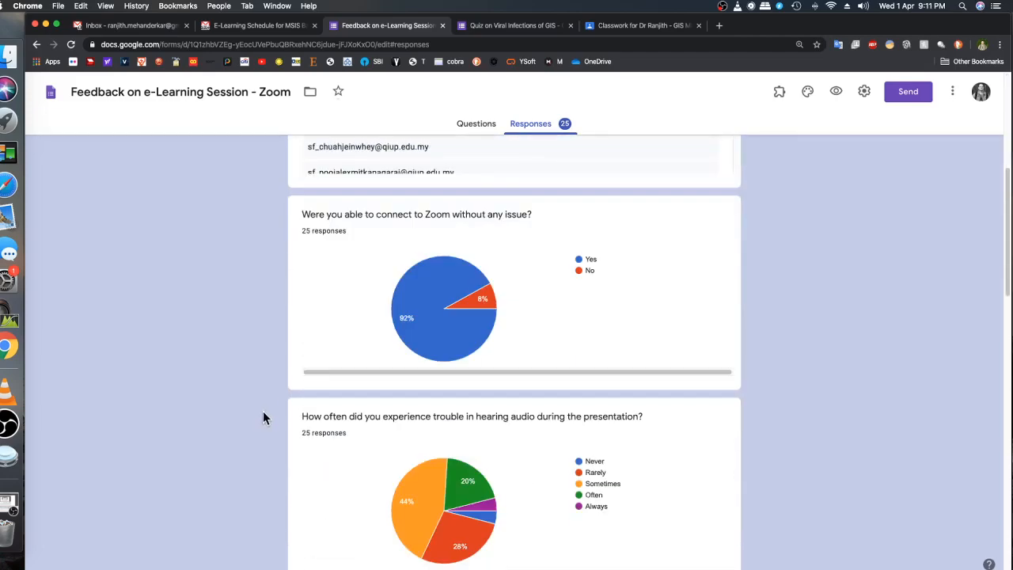
scroll(264, 412, down, 4)
scroll(265, 409, down, 2)
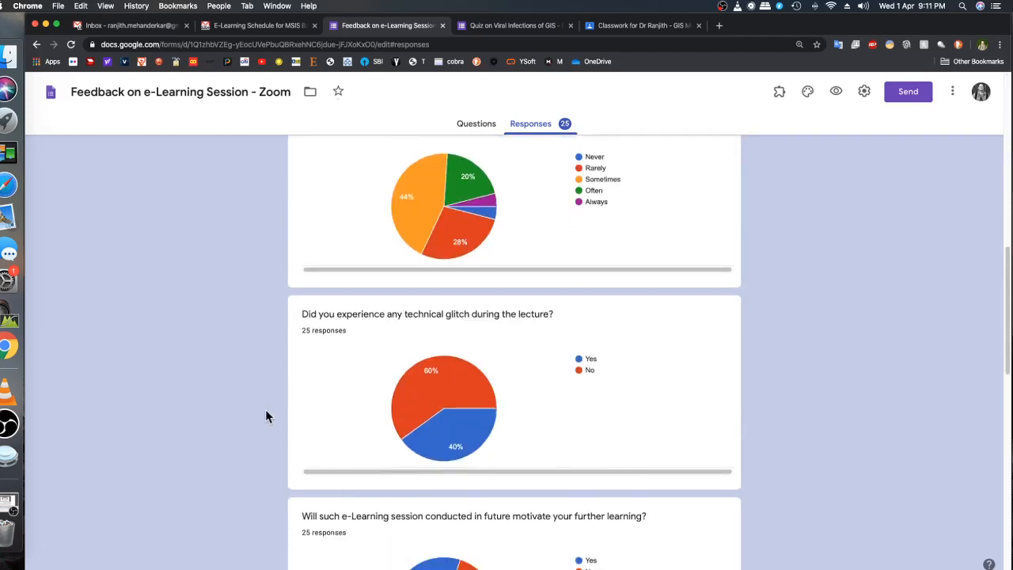
scroll(265, 408, down, 2)
scroll(266, 408, down, 3)
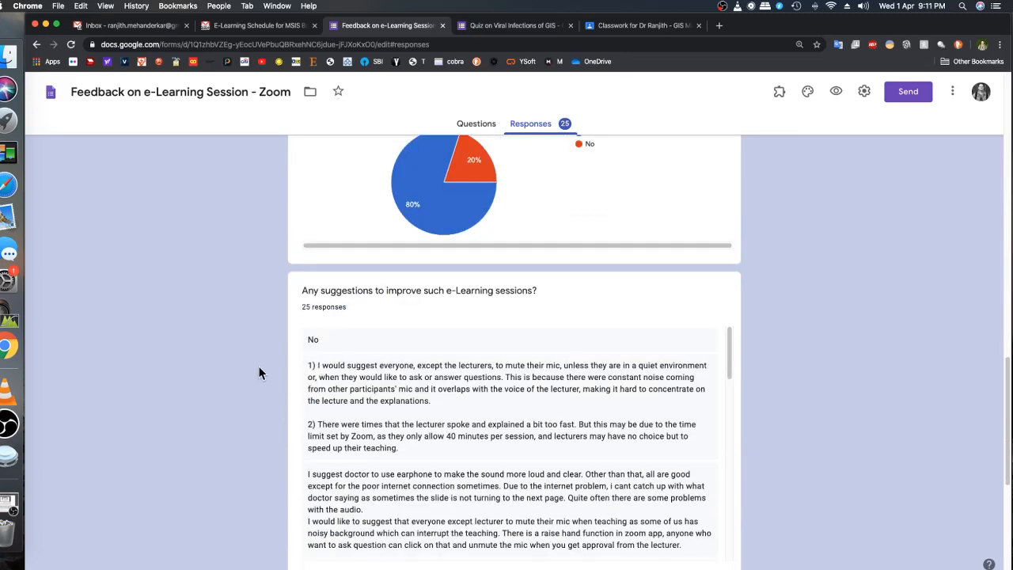
scroll(261, 372, down, 1)
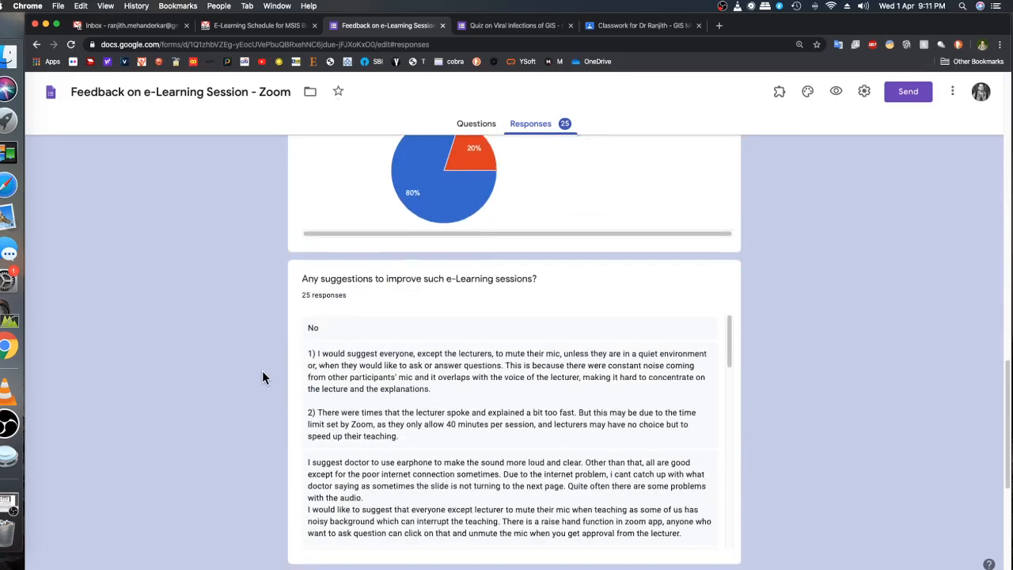
scroll(262, 372, down, 1)
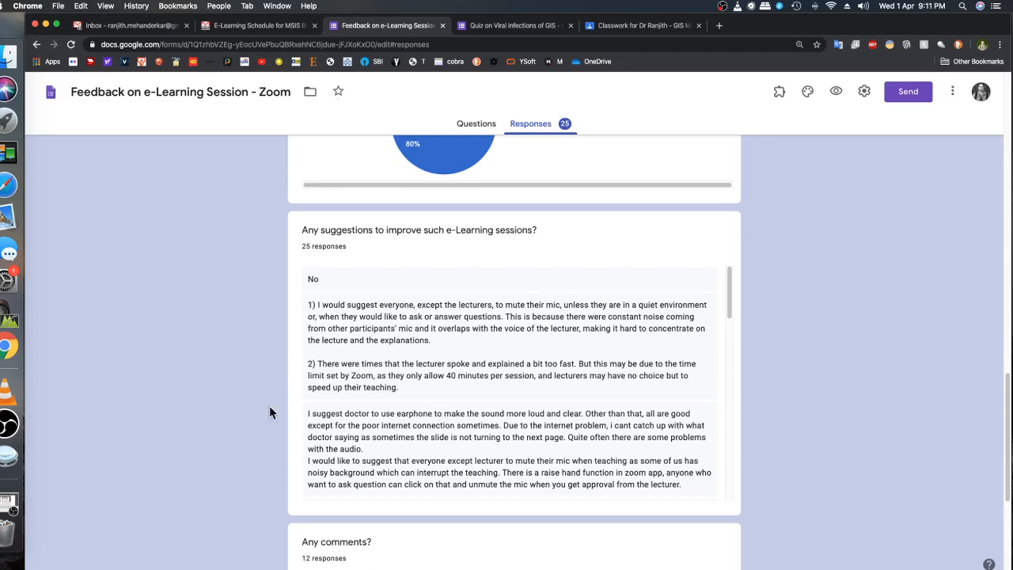
Step: Return to the Quiz on Viral Infections of GIS form and review its feedback section and quiz questions
click(492, 28)
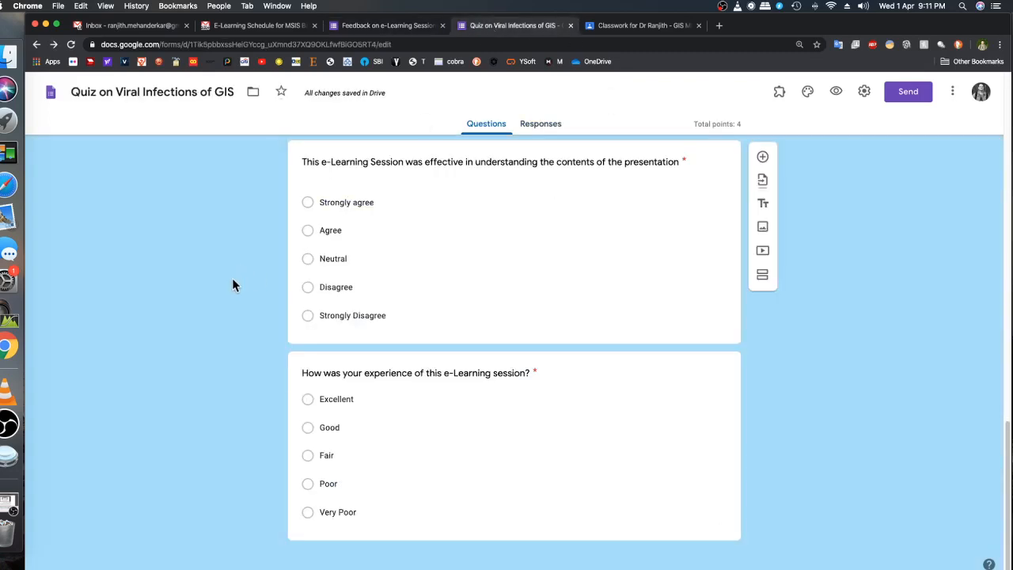
scroll(428, 293, up, 2)
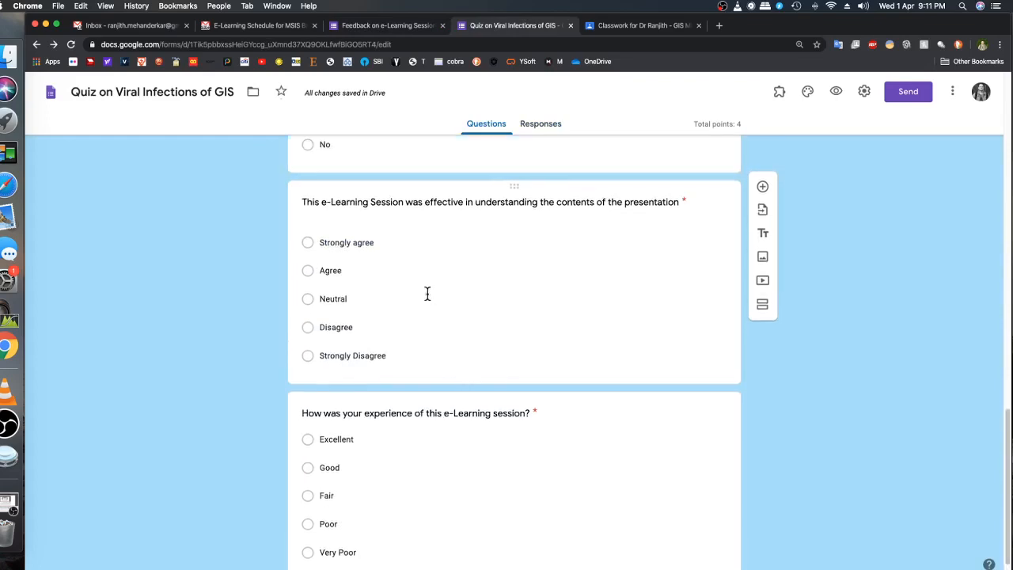
scroll(427, 301, up, 4)
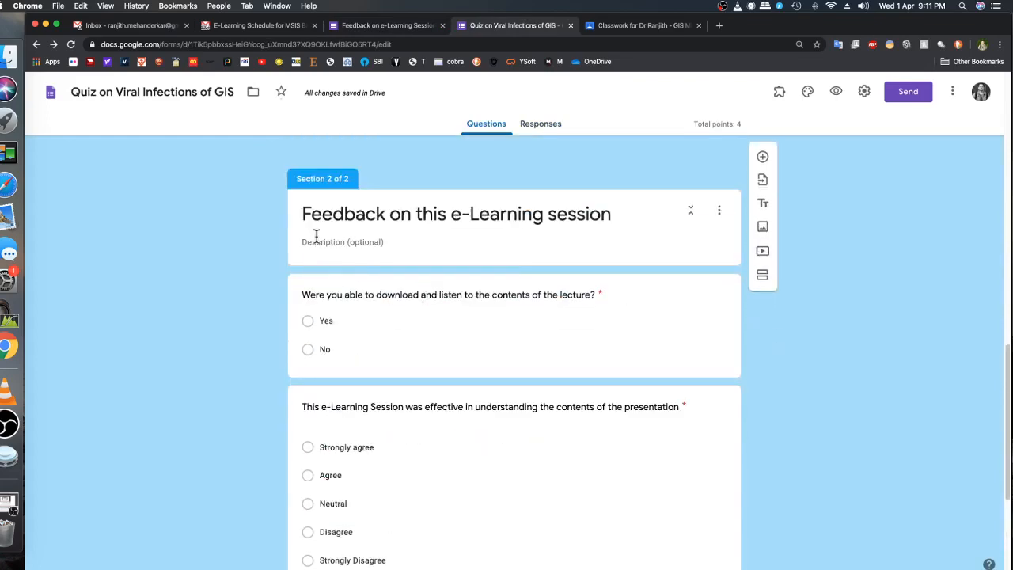
scroll(240, 228, down, 10)
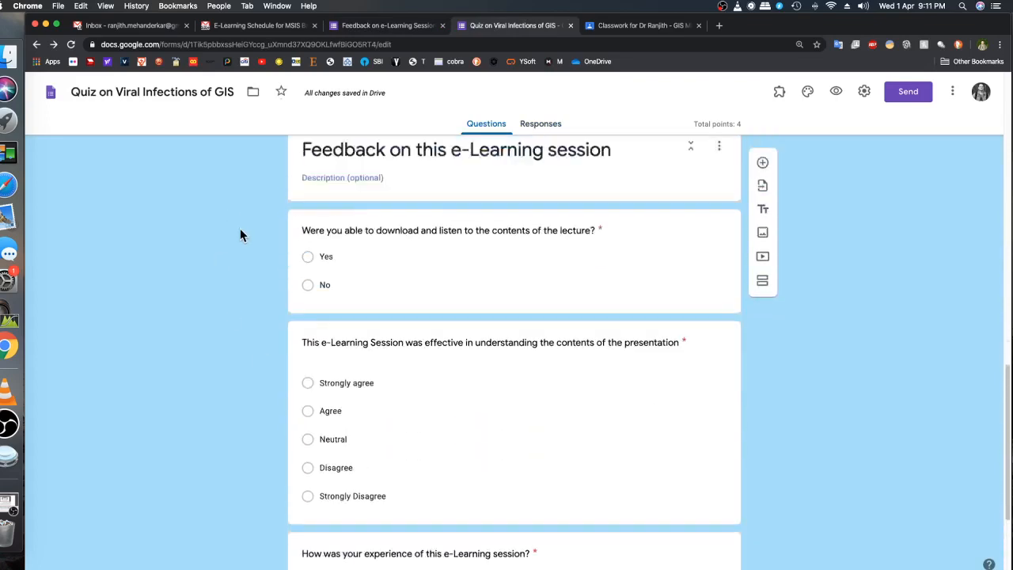
scroll(296, 290, up, 5)
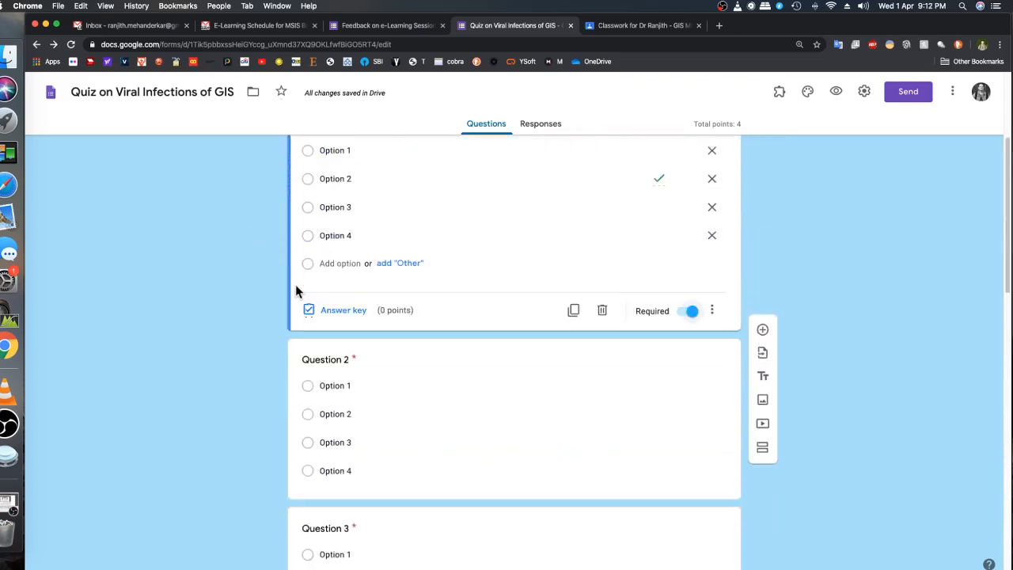
scroll(341, 212, up, 4)
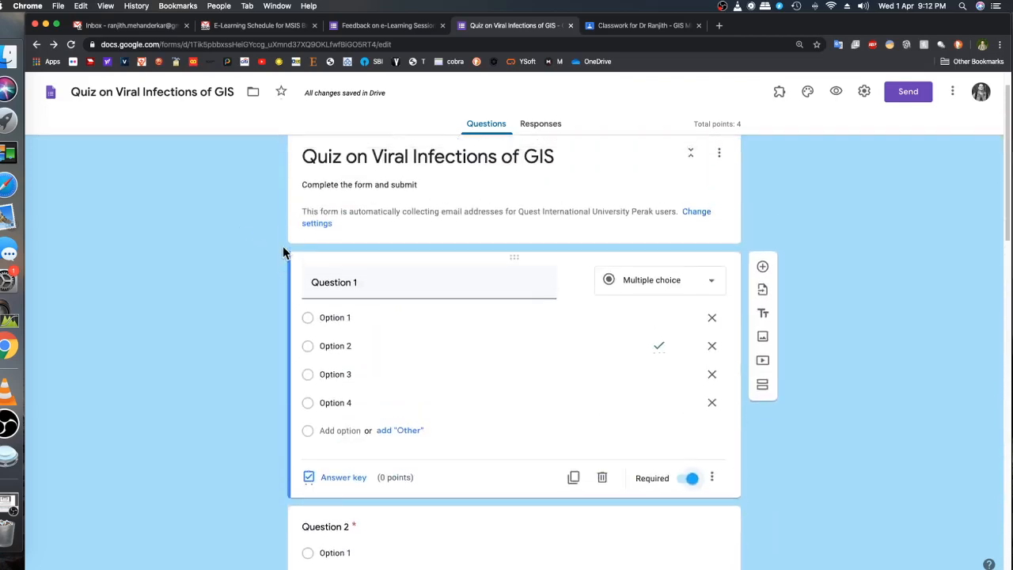
scroll(383, 320, down, 8)
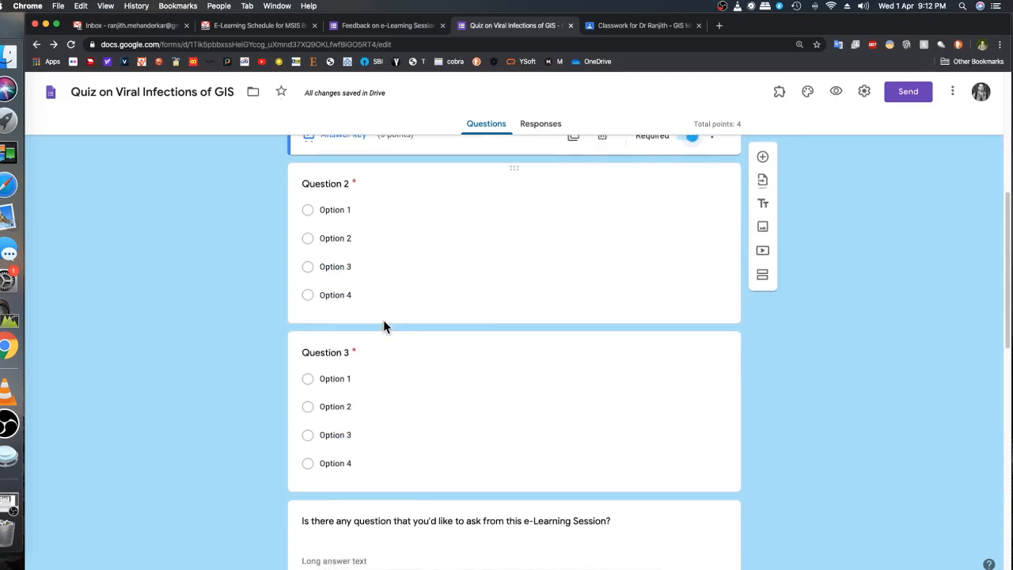
Step: Make a copy of the quiz form in My Drive named "Quiz on Parasitic Infections of GIS"
click(953, 95)
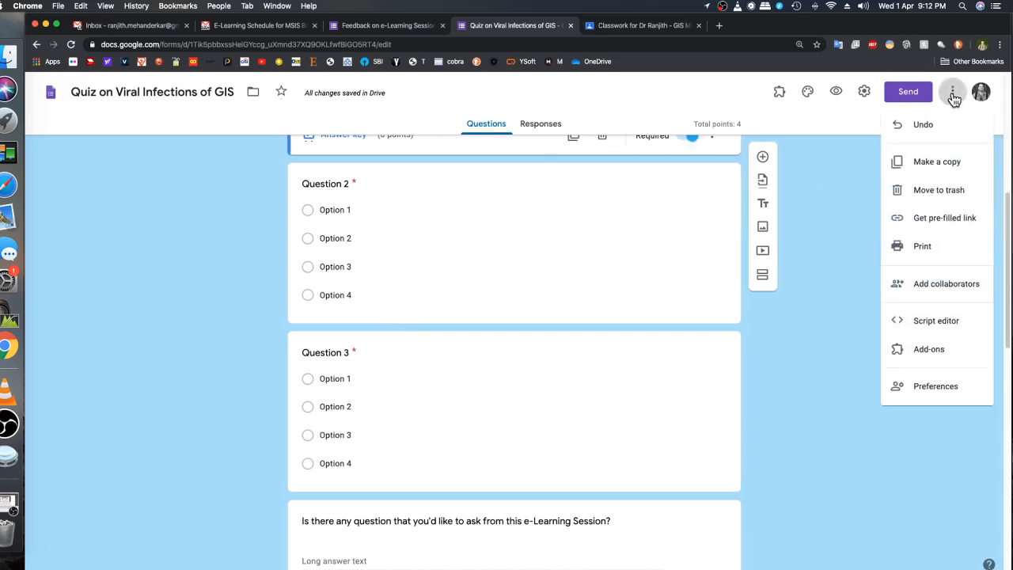
click(938, 163)
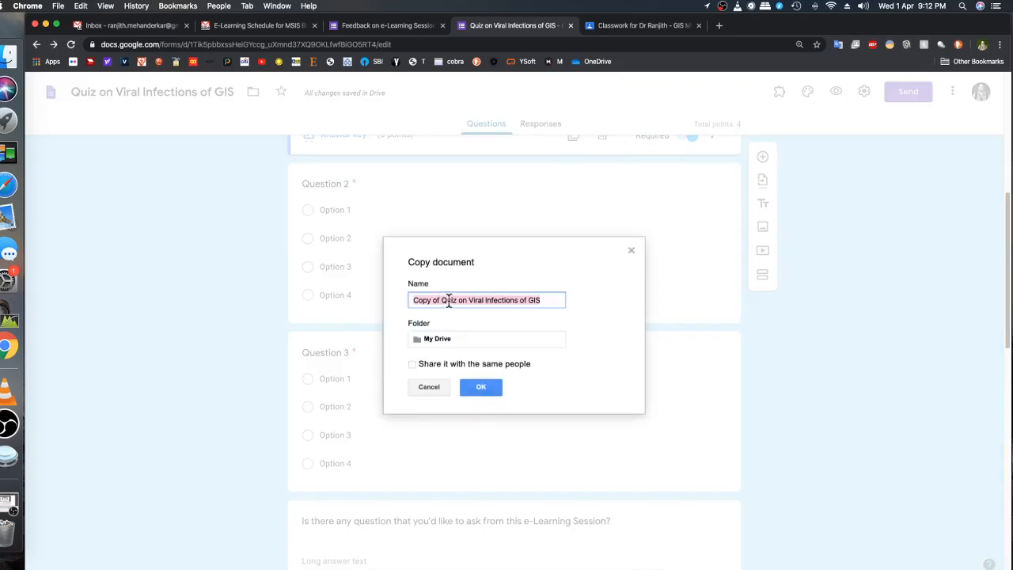
click(444, 301)
key(BackSpace)
key(BackSpace)
key(BackSpace)
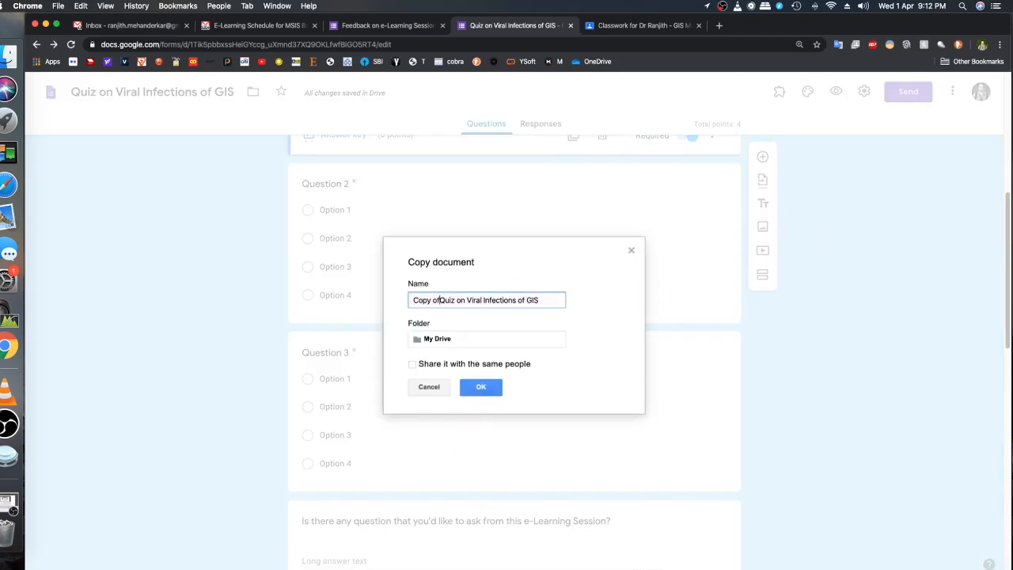
key(BackSpace)
key(BackSpace)
key(BackSpace)
key(BackSpace)
key(BackSpace)
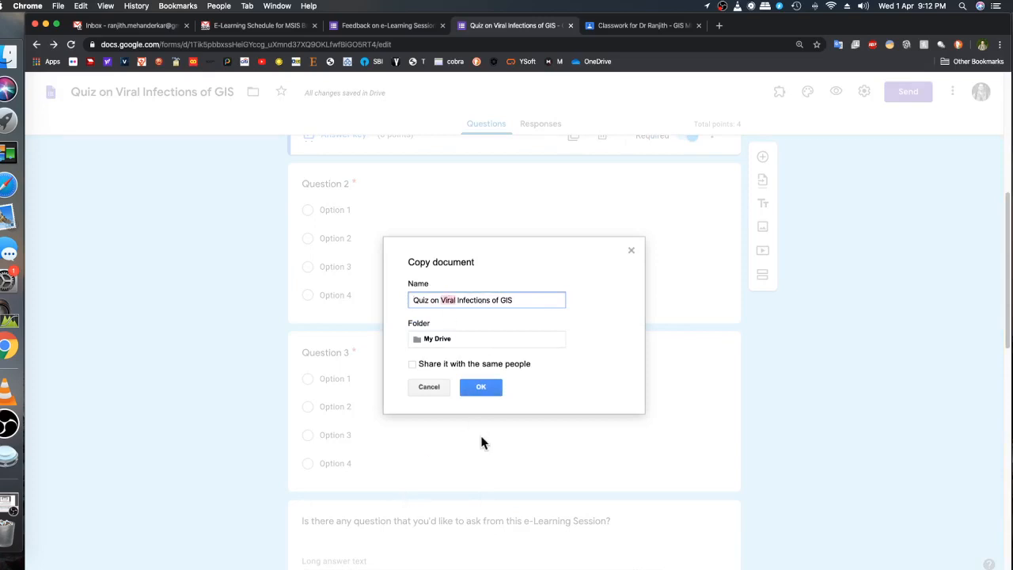
text(Parasitic)
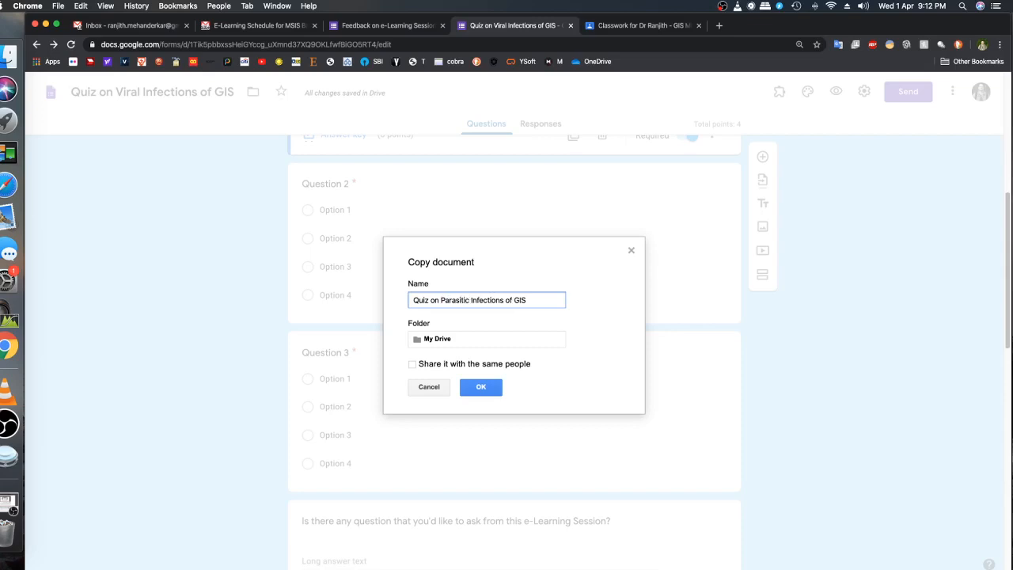
click(485, 388)
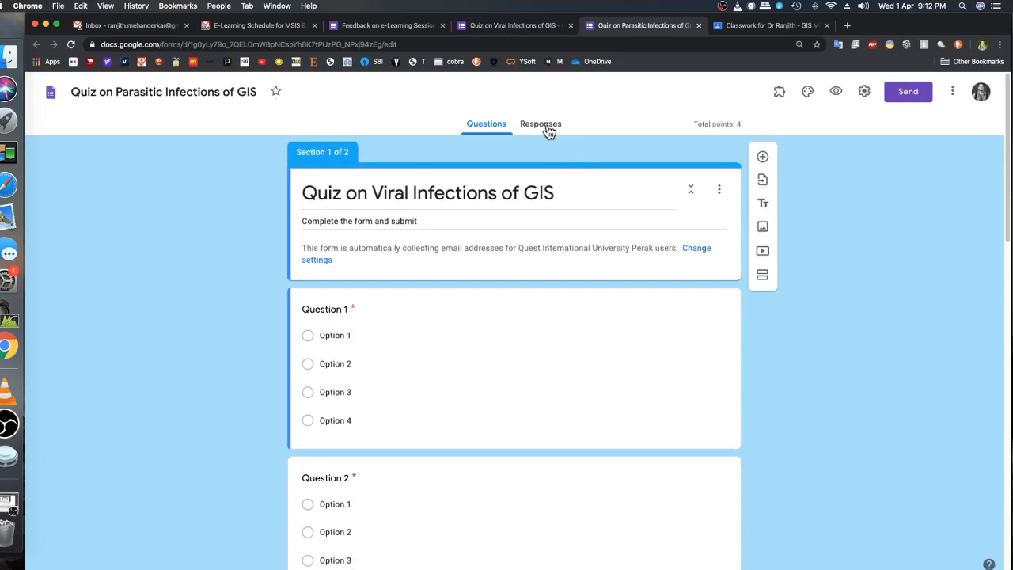
Step: Copy the document name of the new form and replace the form title with "Quiz on Parasitic Infections of GIS"
click(95, 92)
triple_click(126, 92)
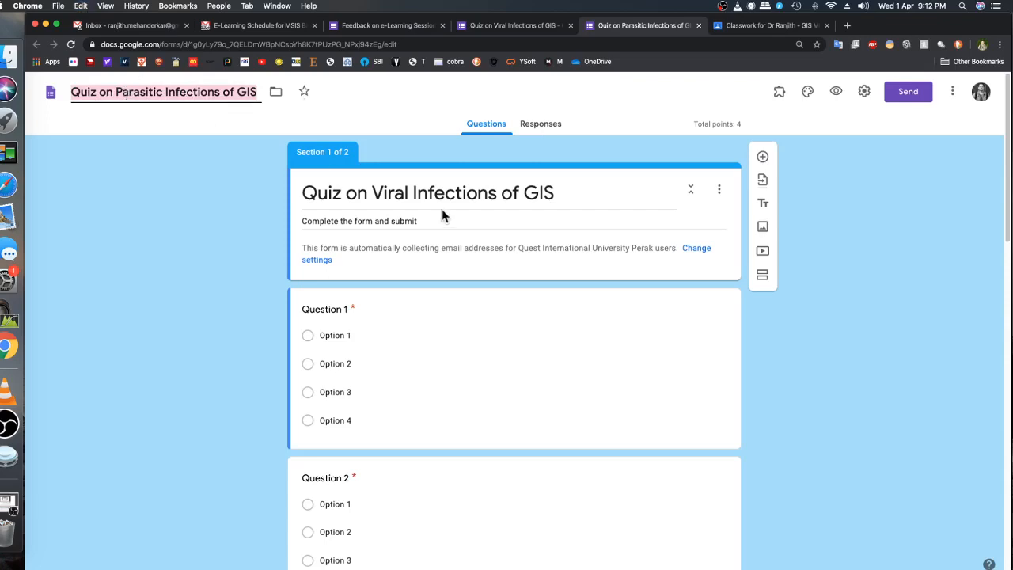
triple_click(544, 201)
key(super+v)
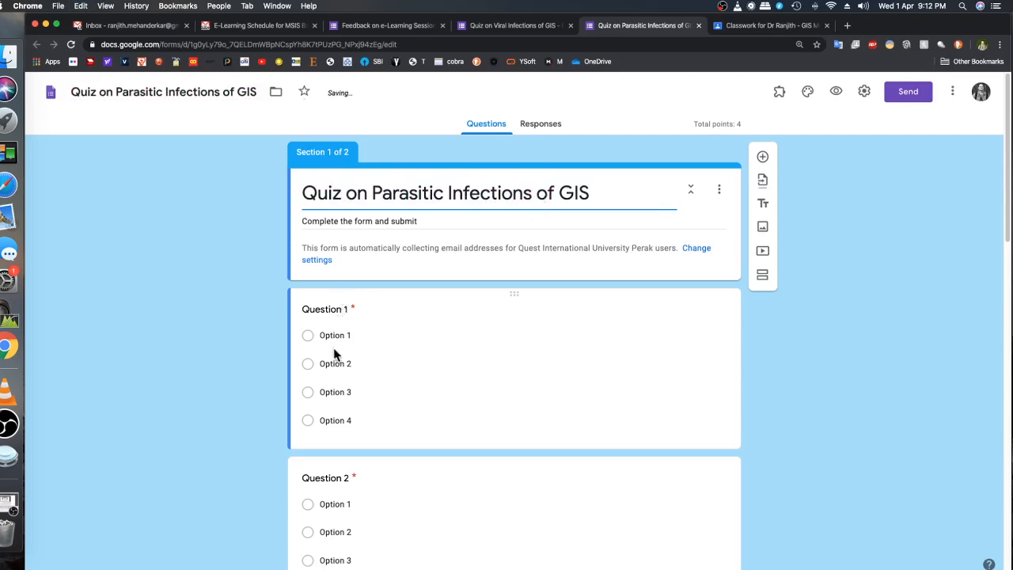
scroll(334, 388, down, 10)
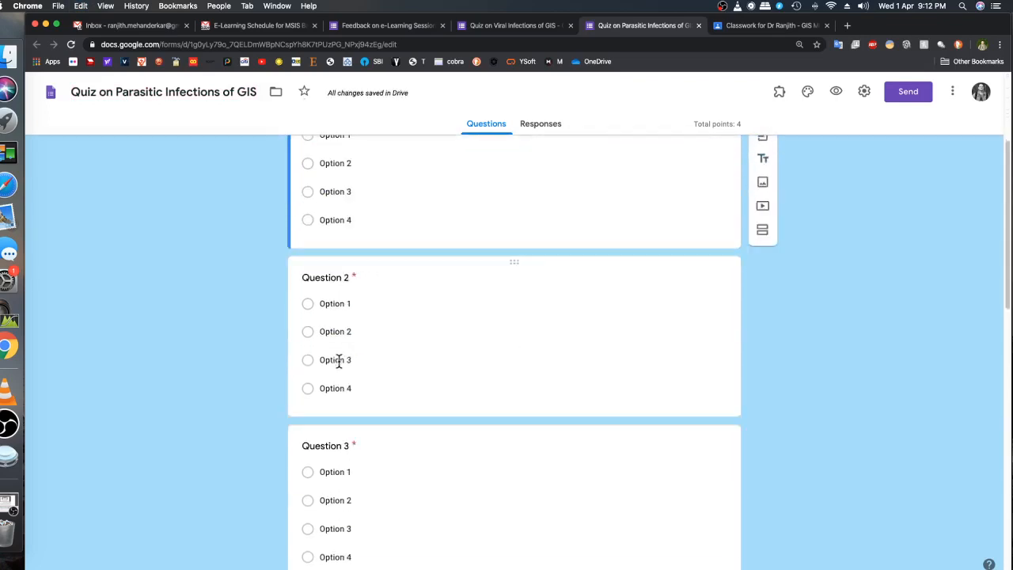
Step: Review the copied quiz's questions and its feedback section, and close the form
scroll(339, 369, down, 3)
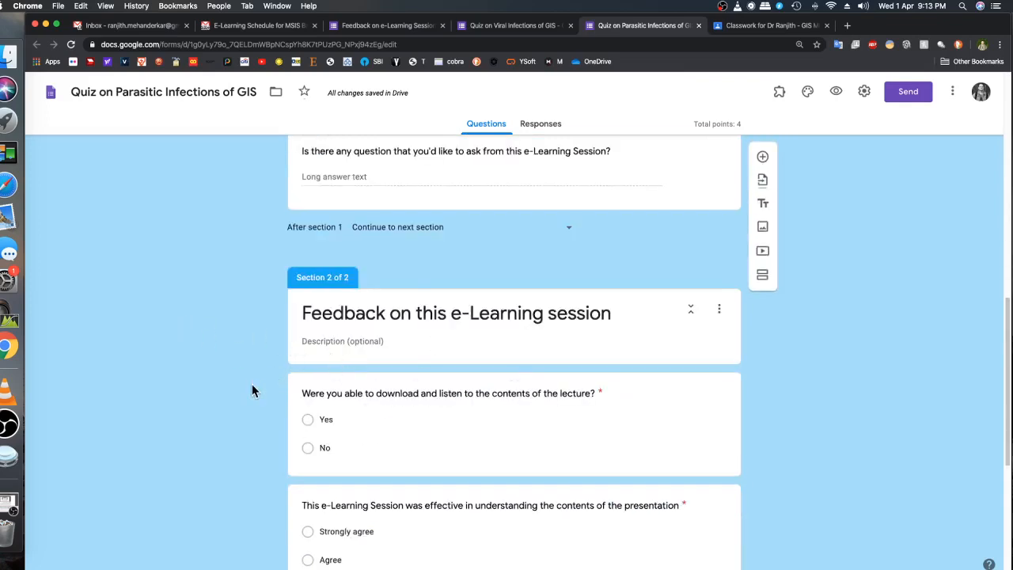
scroll(252, 384, down, 8)
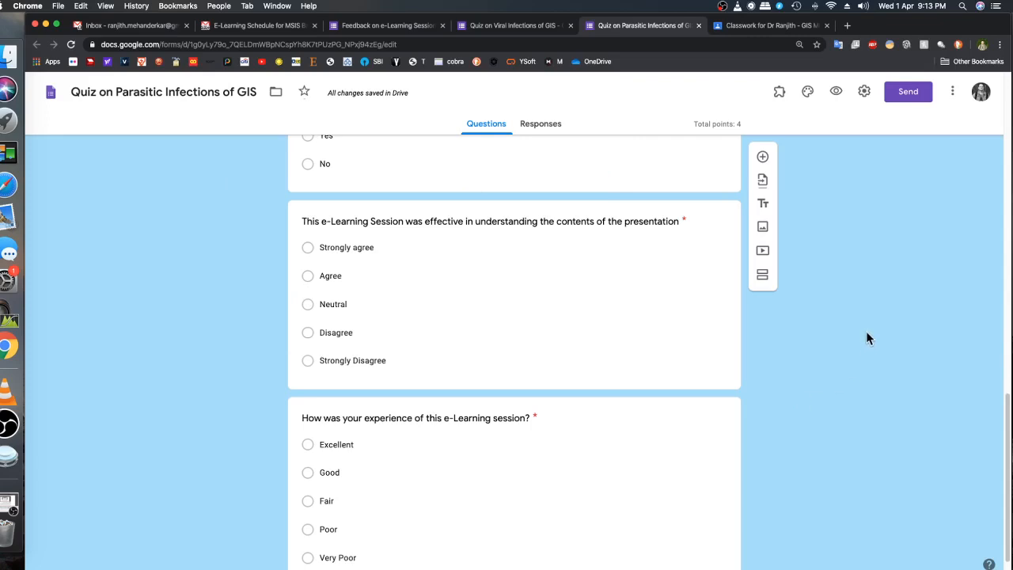
click(699, 26)
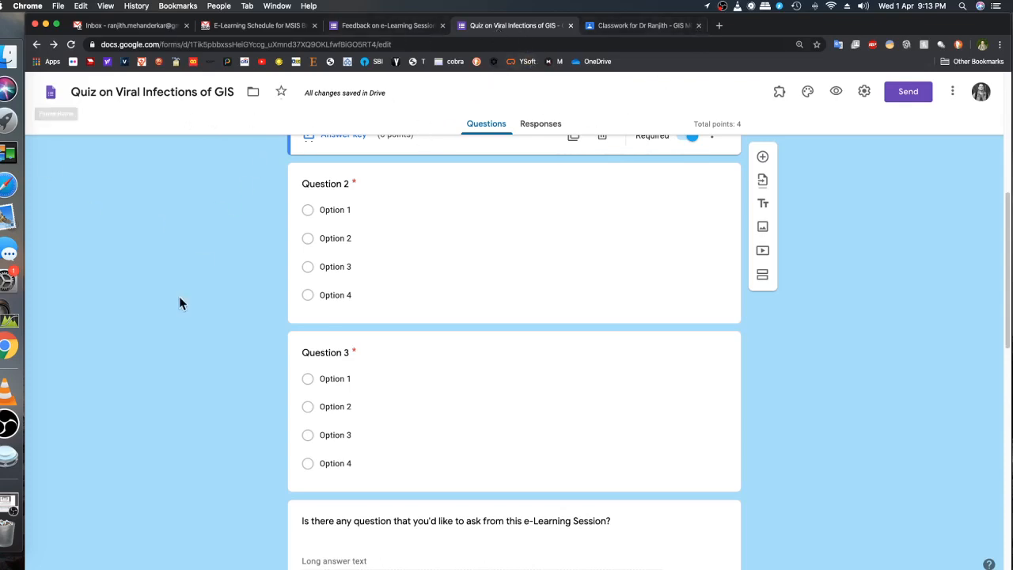
Step: Go from the viral infections quiz to the Forms home list and reopen "Quiz on Parasitic Infections of GIS"
scroll(795, 385, down, 5)
scroll(786, 390, up, 10)
scroll(697, 387, up, 1)
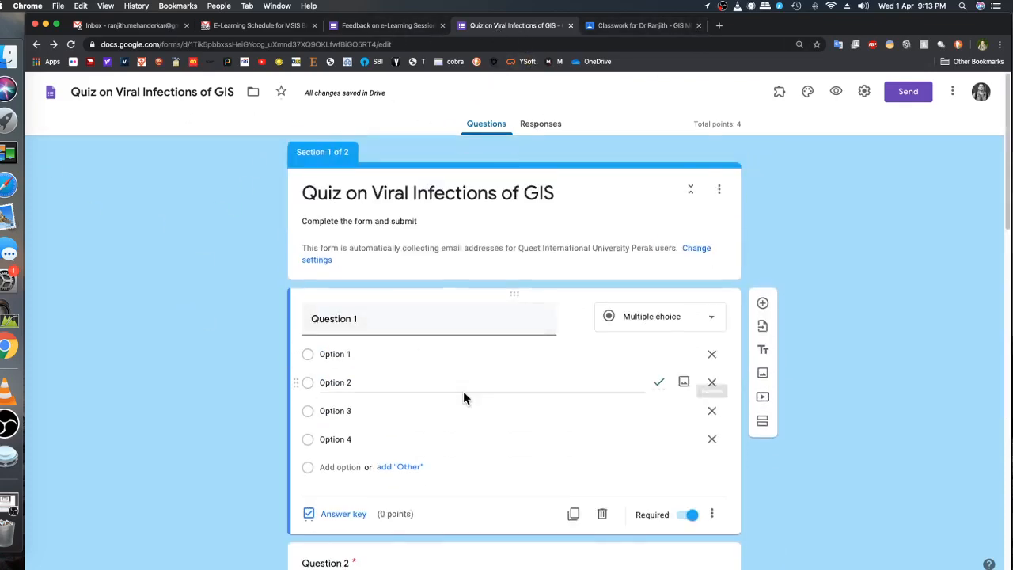
click(51, 93)
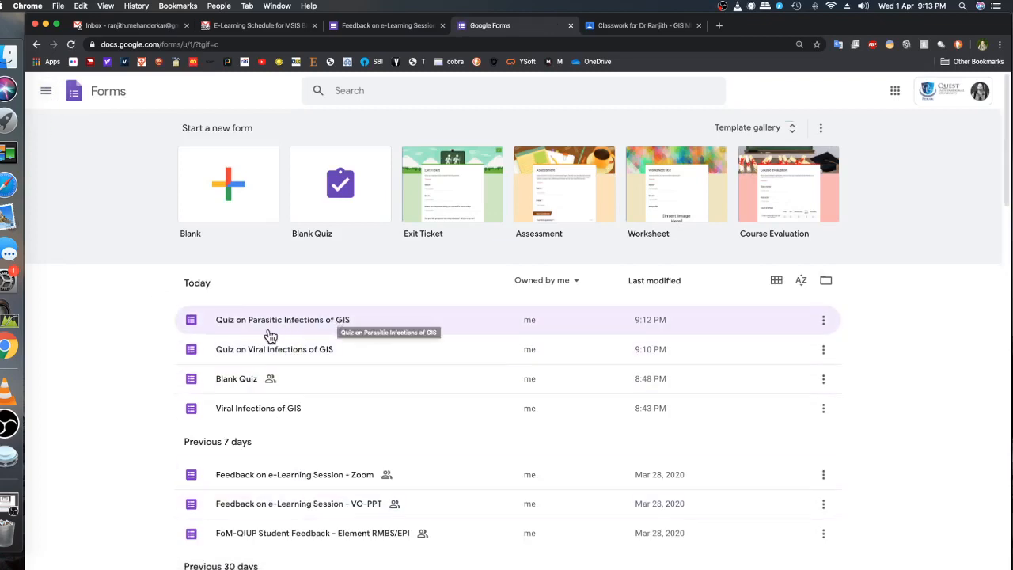
click(321, 320)
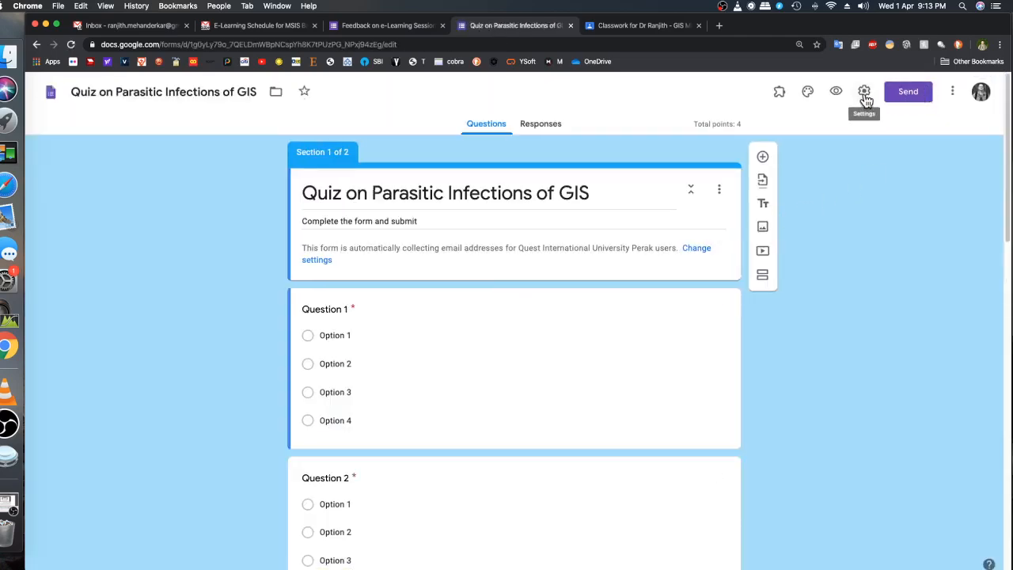
Step: Change the form's theme color to orange with the darkest orange background tint
click(809, 93)
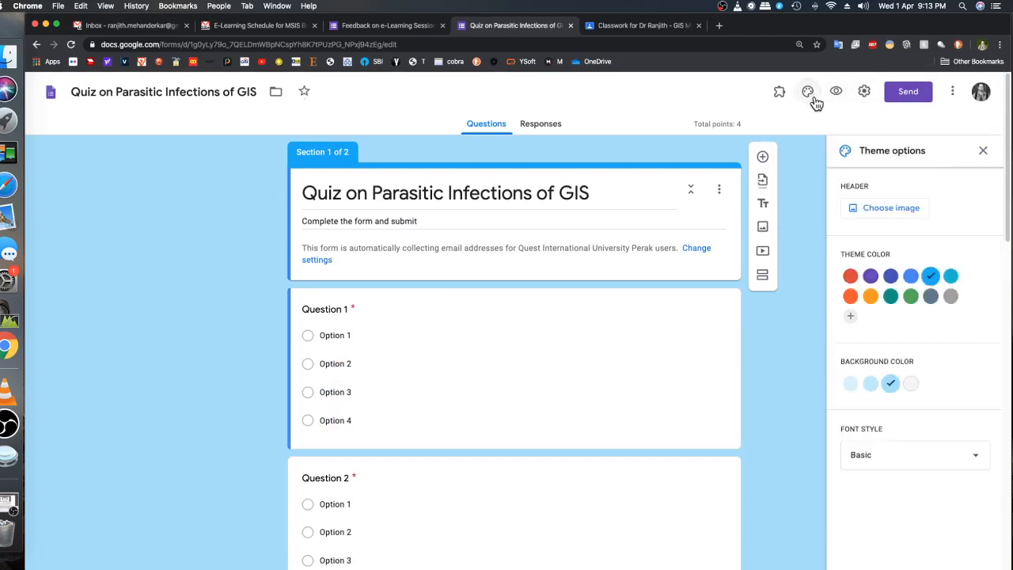
click(870, 298)
click(889, 384)
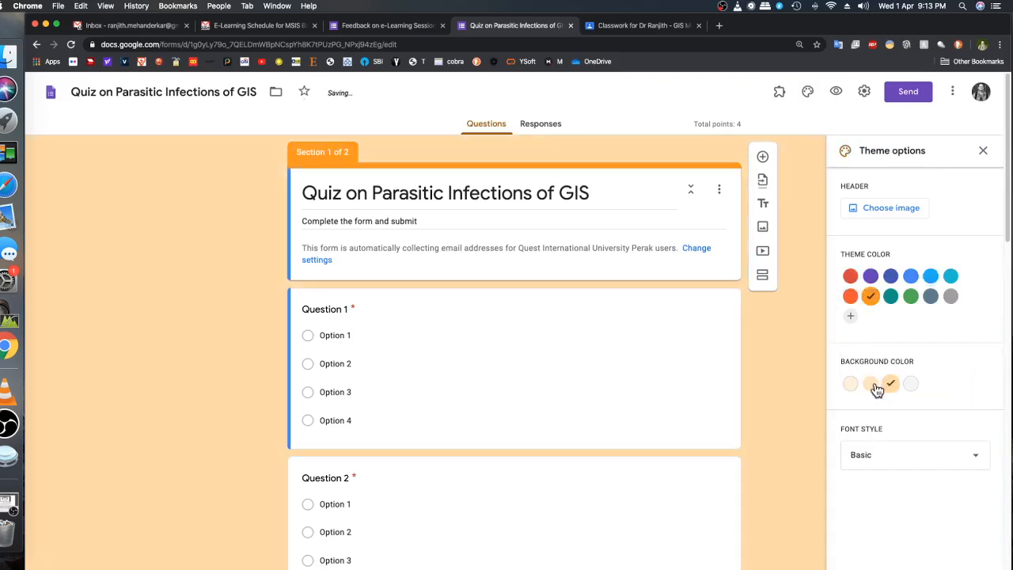
click(984, 152)
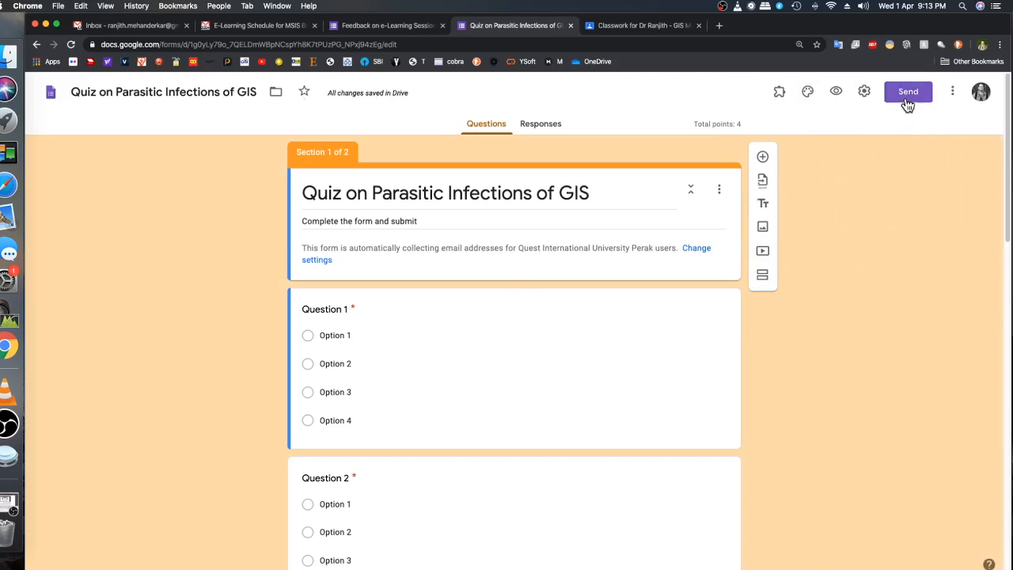
Step: Check the form's general settings and copy the parasitic quiz's full shareable link
click(863, 95)
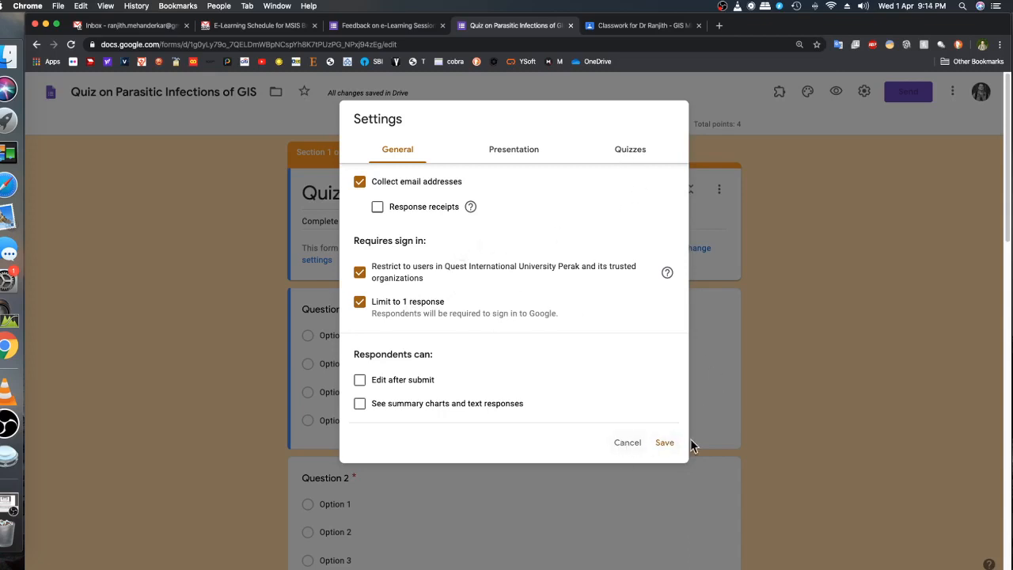
click(621, 444)
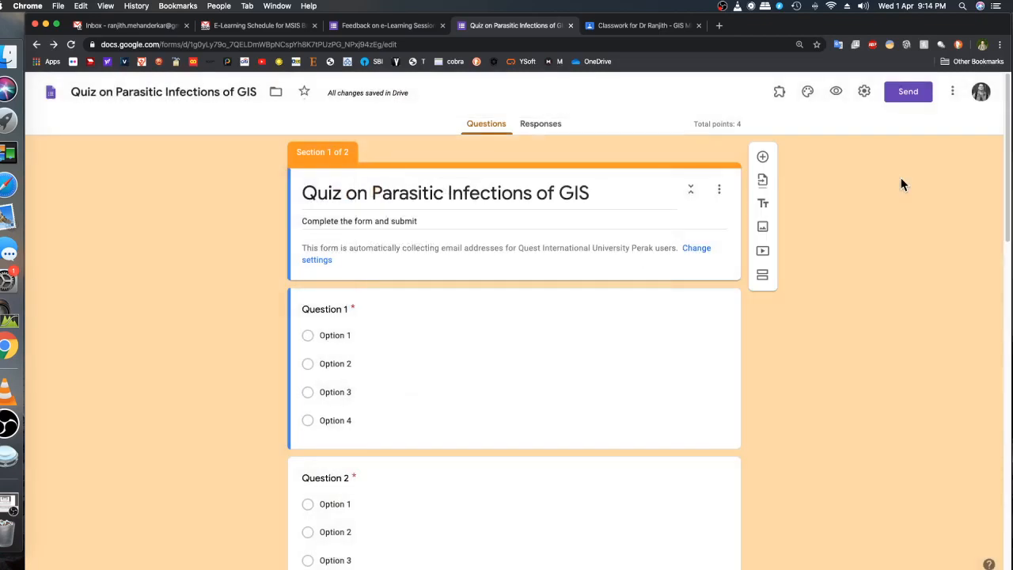
click(911, 93)
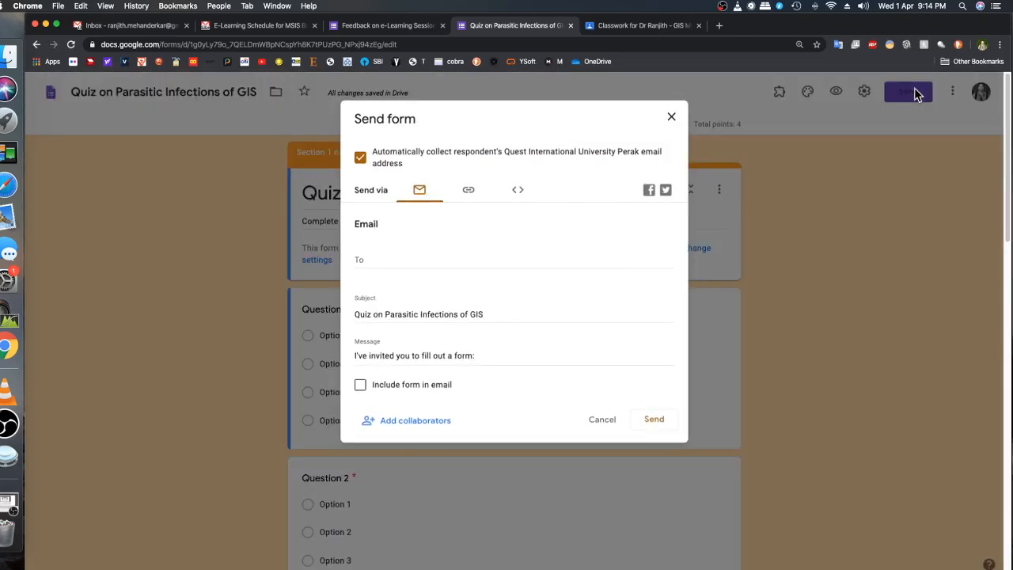
click(383, 260)
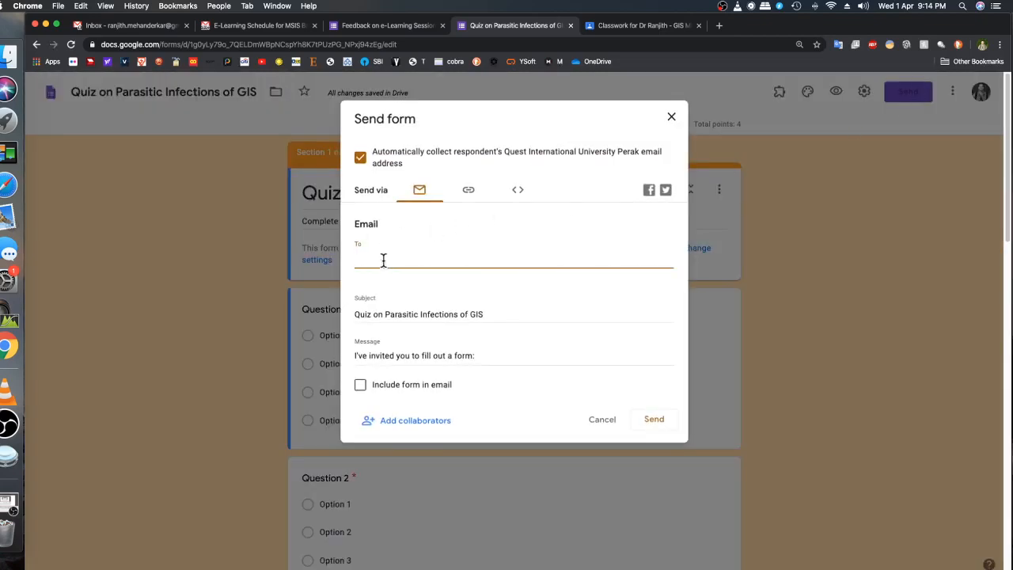
click(469, 191)
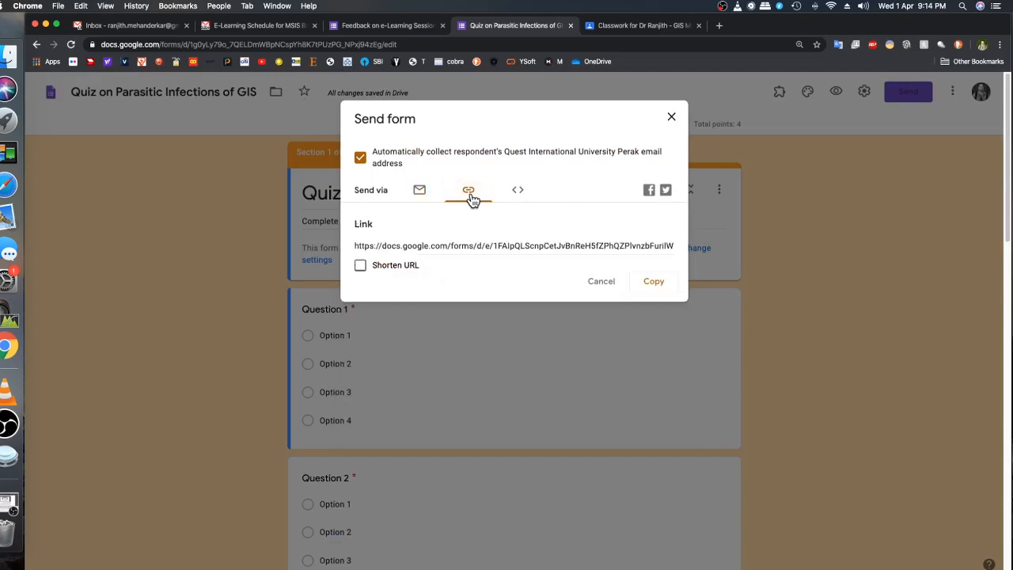
click(656, 283)
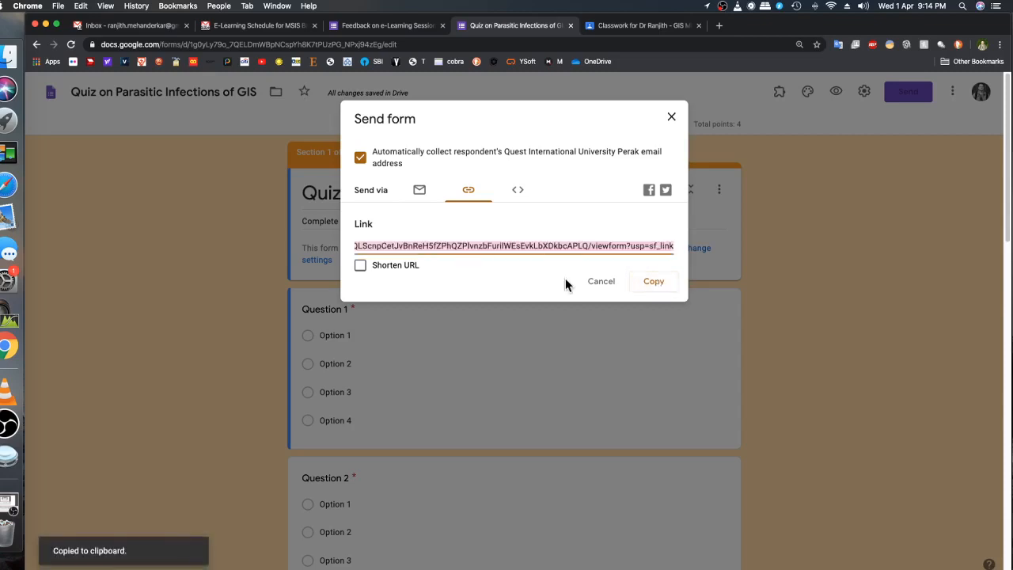
Step: Switch to the Classroom classwork page, start a new quiz assignment and remove its automatically attached blank form
click(636, 27)
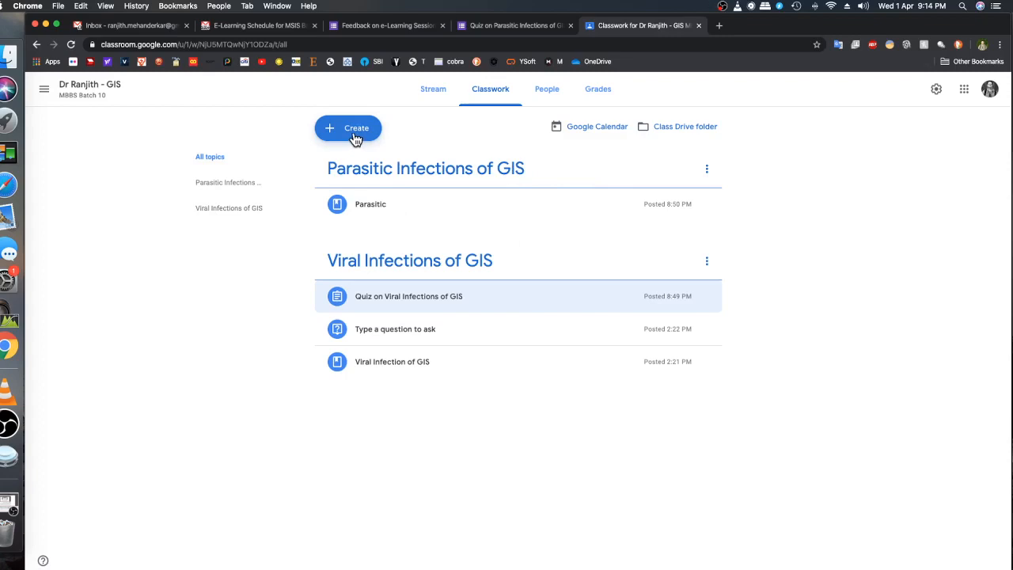
click(356, 139)
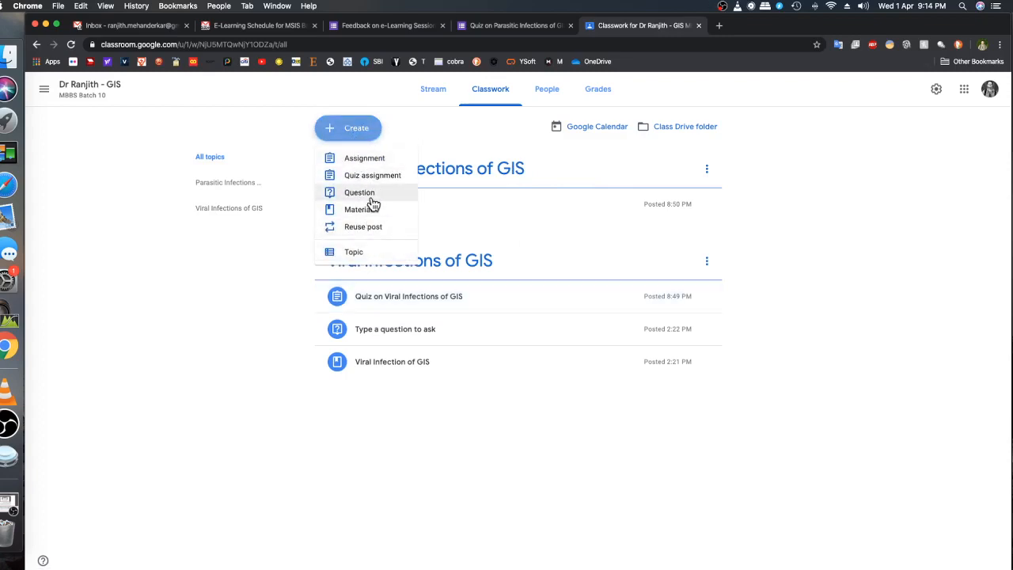
click(349, 176)
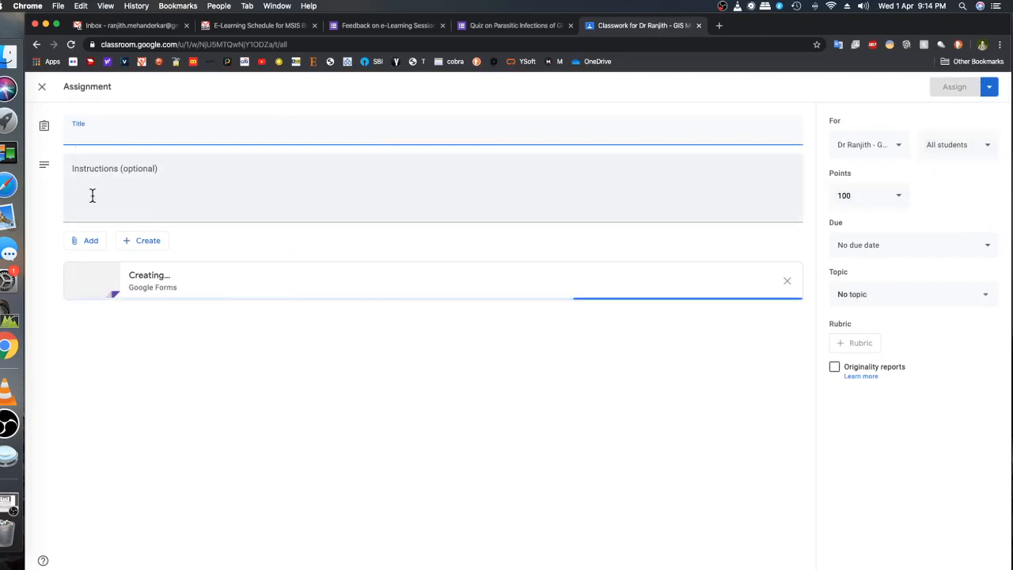
click(788, 283)
click(84, 244)
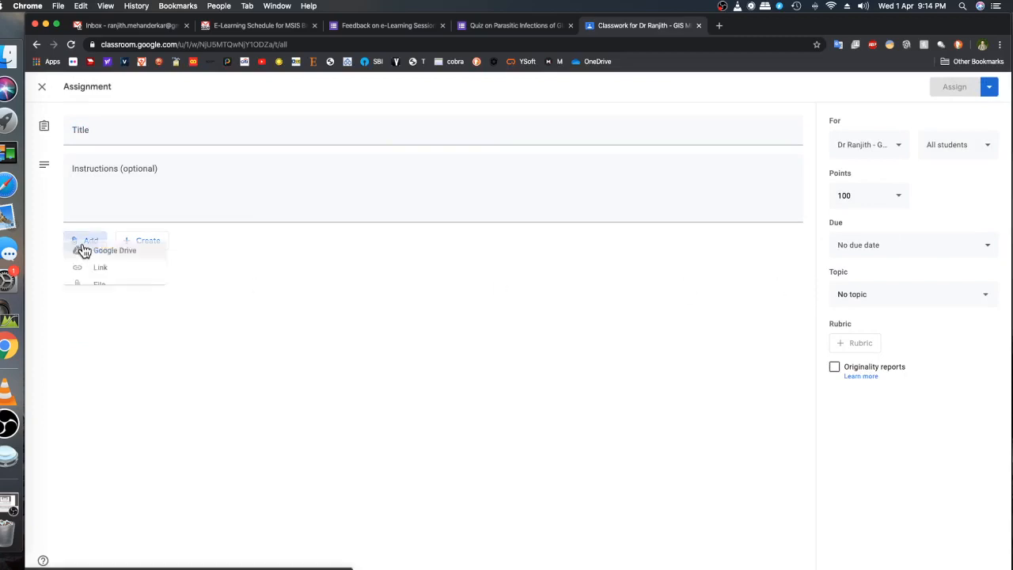
click(95, 299)
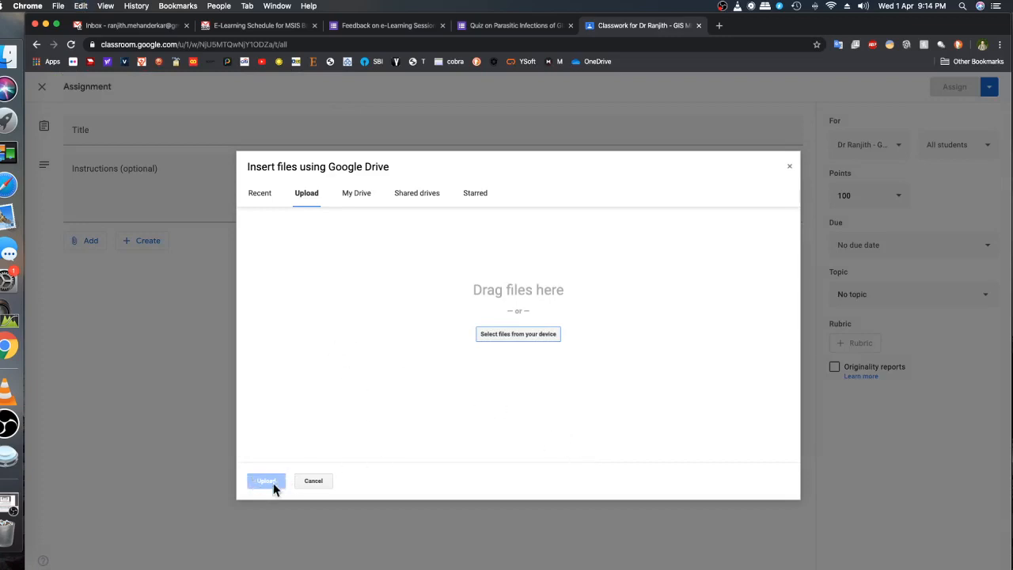
click(313, 482)
Step: Attach the copied parasitic quiz form link to the assignment
click(81, 241)
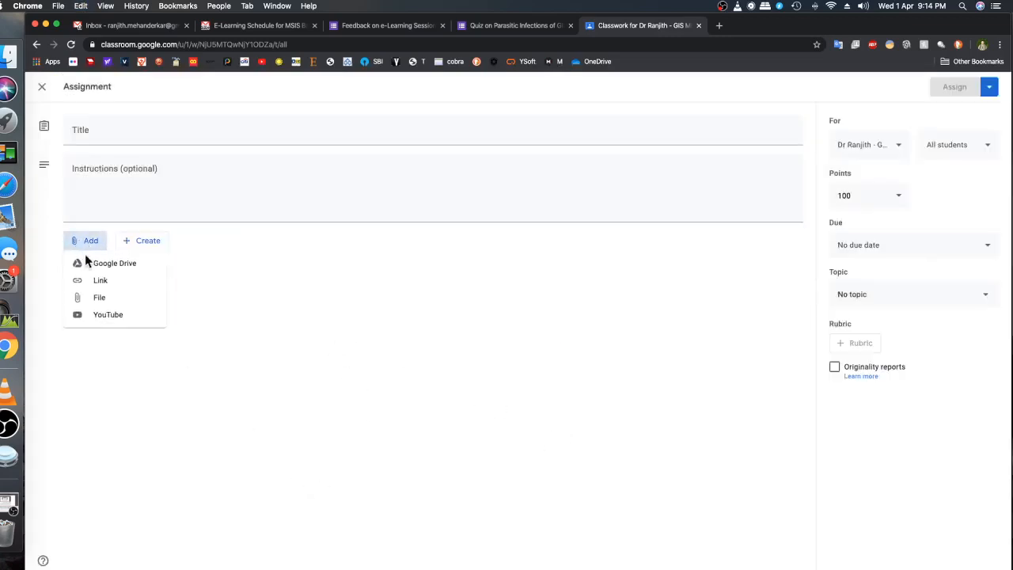
click(100, 283)
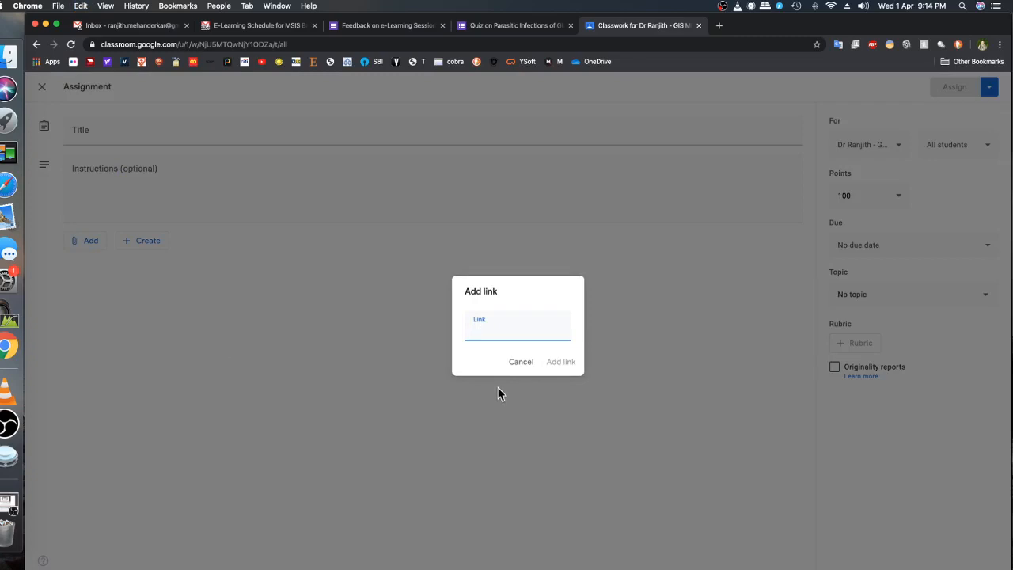
key(super+v)
click(561, 363)
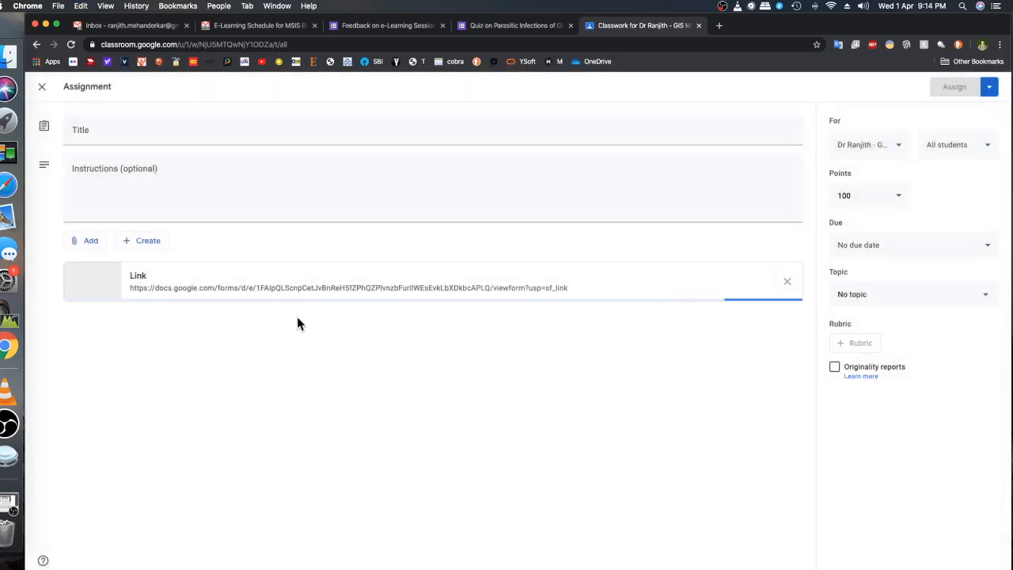
Step: Assign the quiz to the topic "Parasitic Infections of GIS" and set its points to Ungraded
click(905, 299)
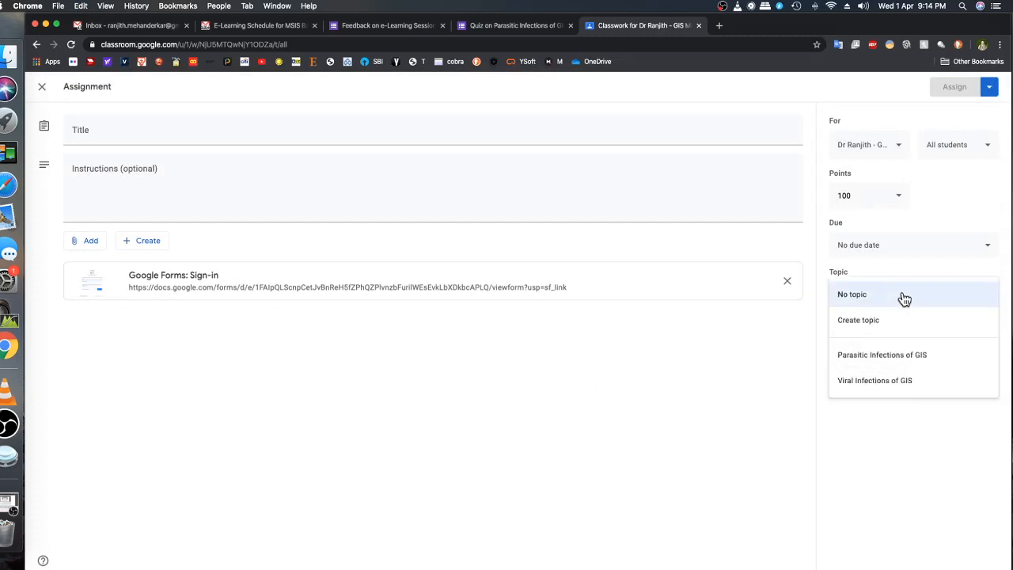
click(919, 357)
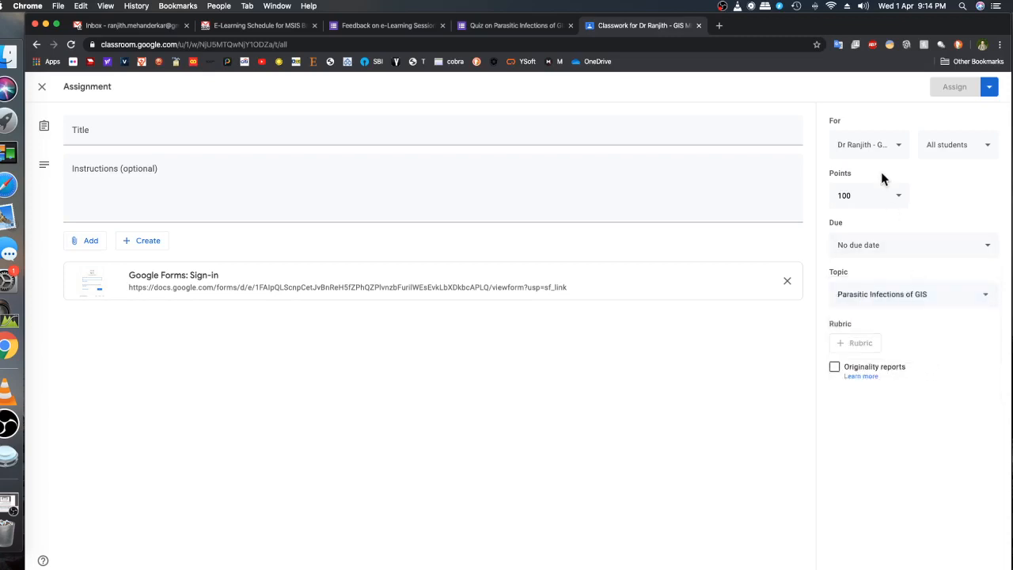
click(899, 198)
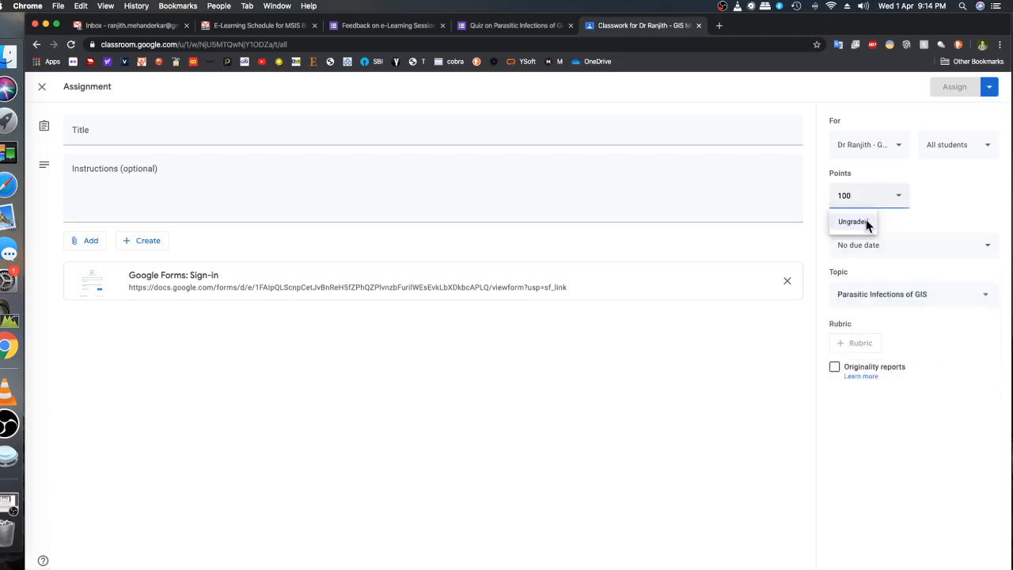
click(867, 224)
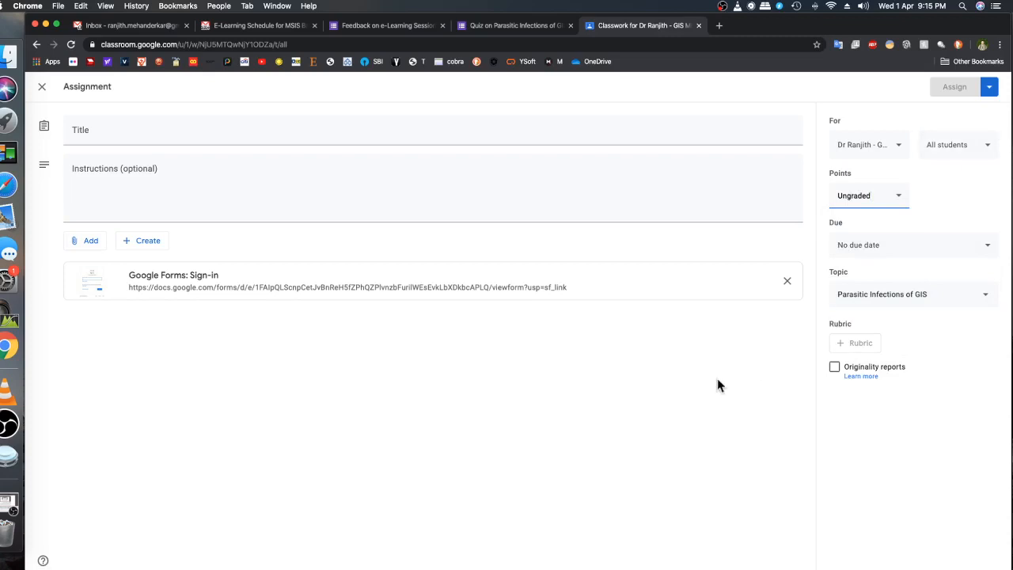
Step: Title the assignment "Quiz on Parasitic infections" and assign it to the class
click(138, 128)
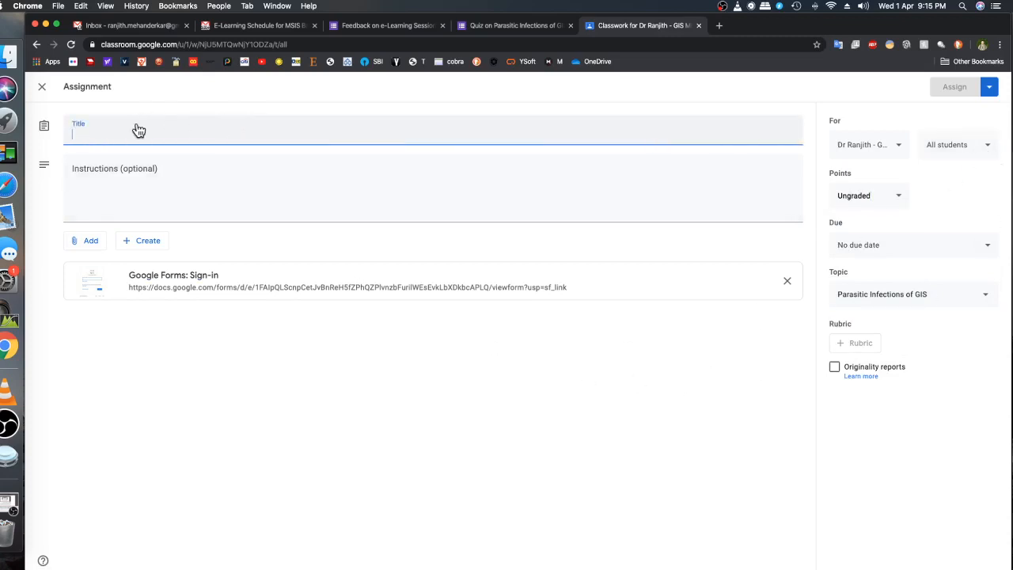
text(P)
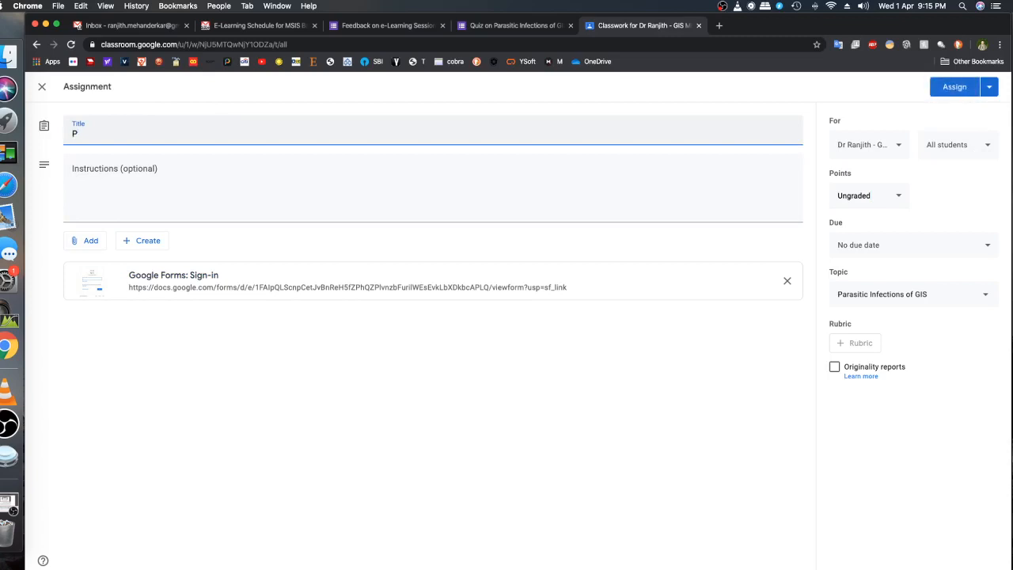
key(BackSpace)
text(Quiz on Parasitic infections)
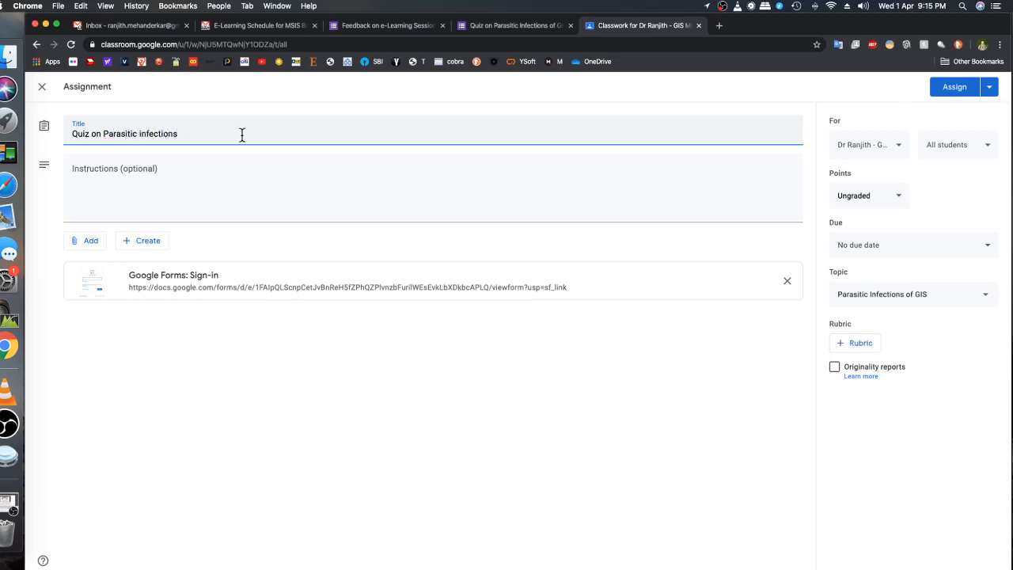
click(945, 87)
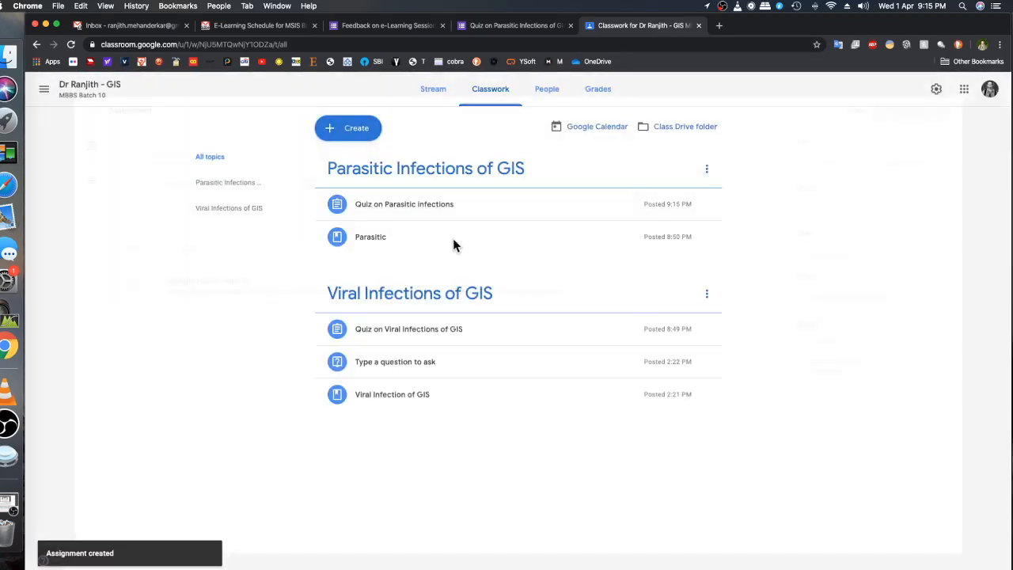
Step: Inspect the posted parasitic quiz assignment's details and view the list of saved forms
click(495, 211)
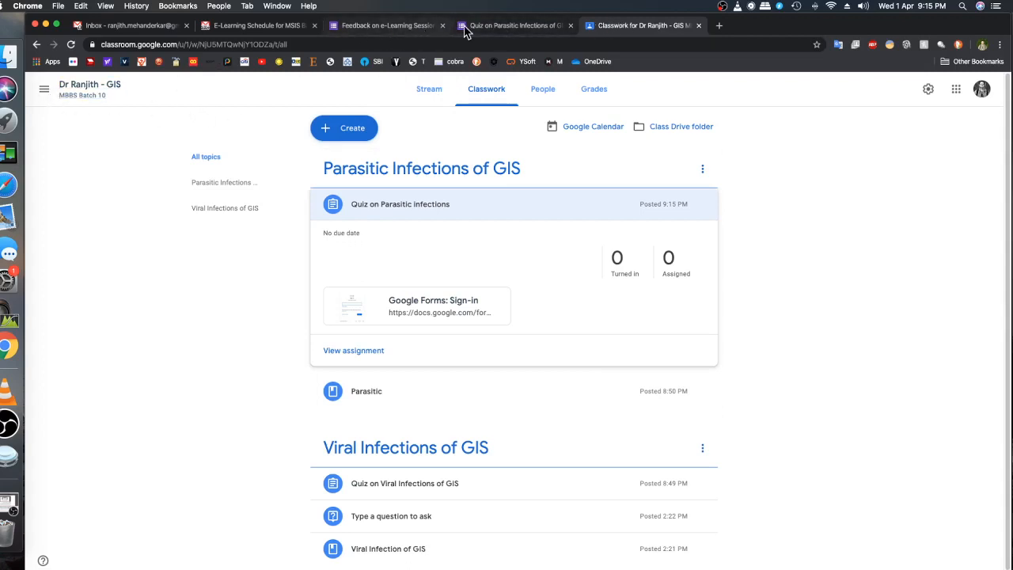
click(405, 28)
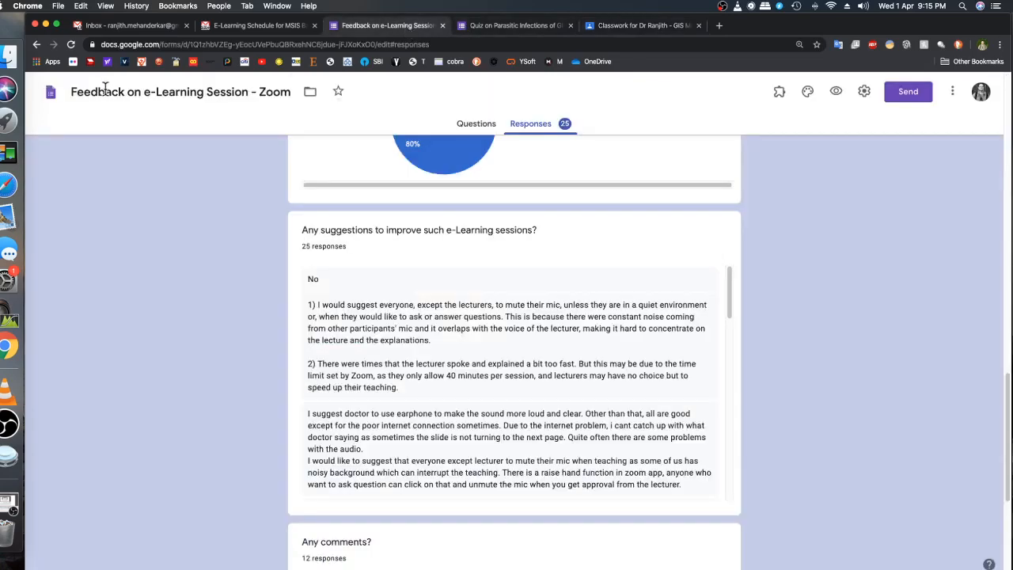
click(49, 93)
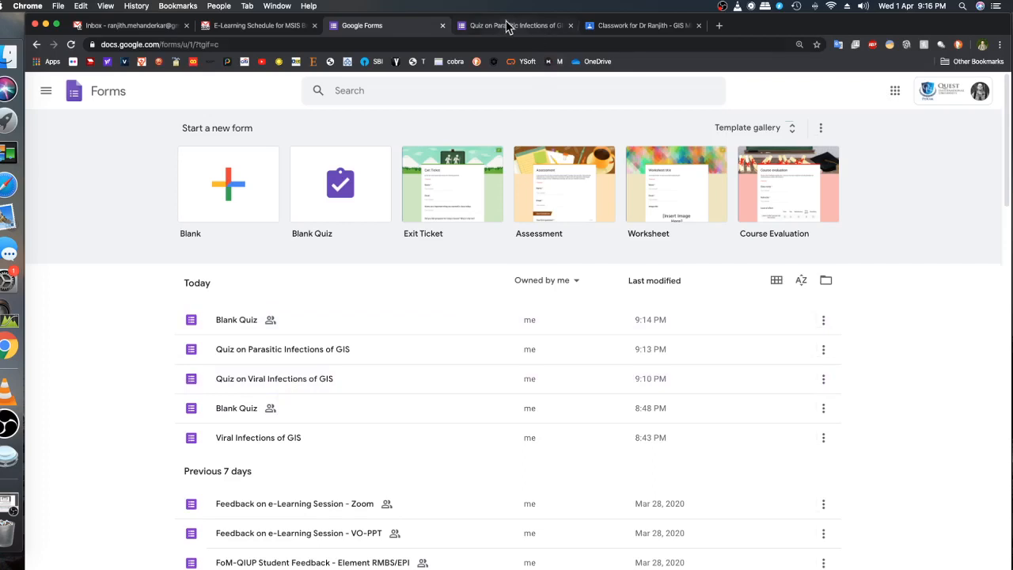
Step: Return to the Classroom course, collapse the parasitic quiz assignment and view the class stream
click(638, 26)
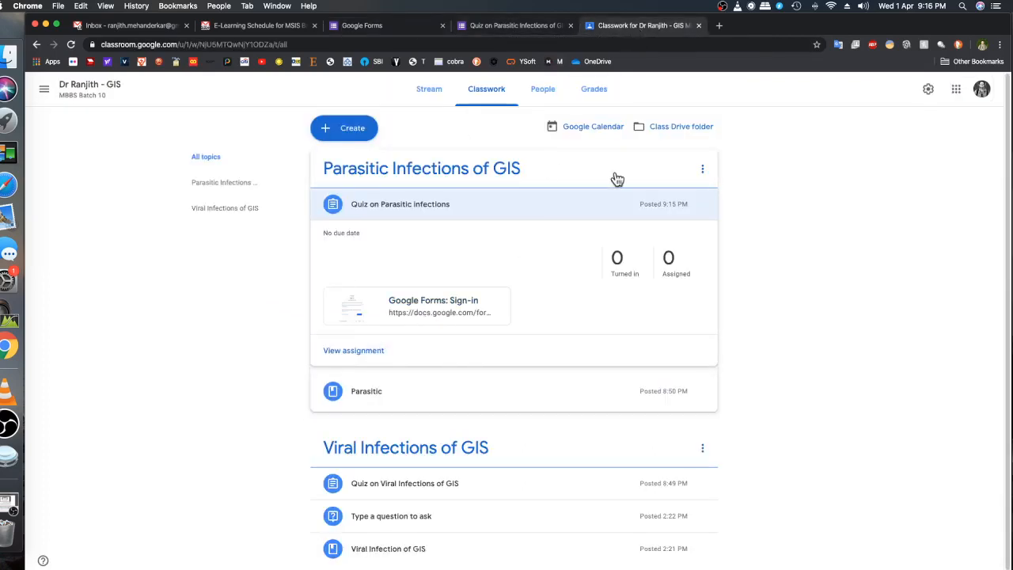
click(441, 208)
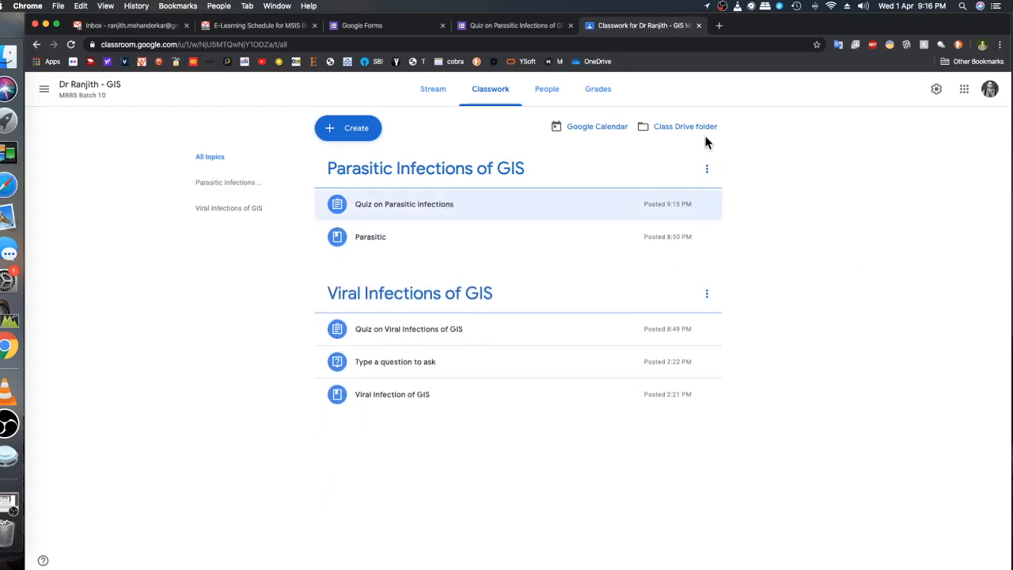
click(441, 93)
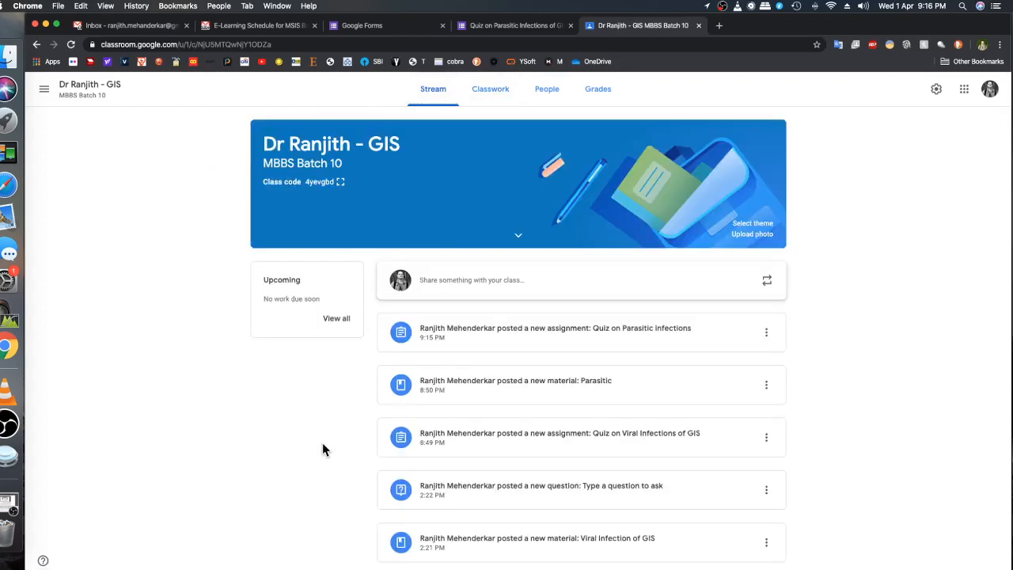